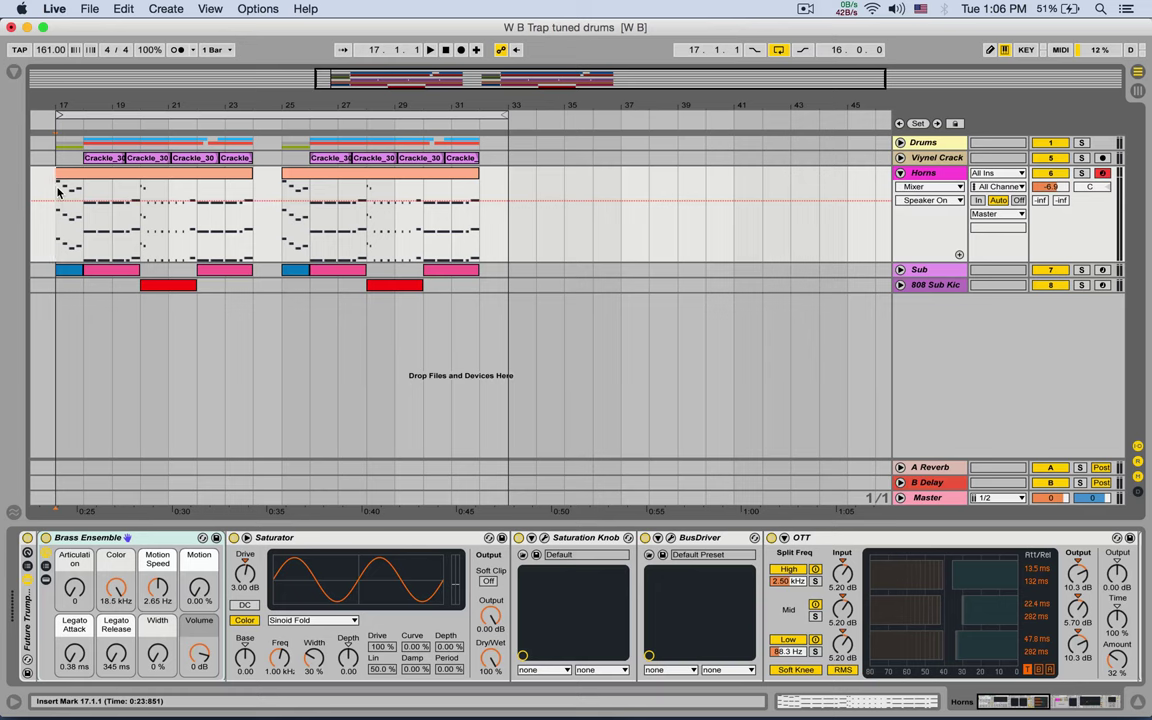
Stop playback, start a new Live Set and delete every track except 1 MIDI.
key("space")
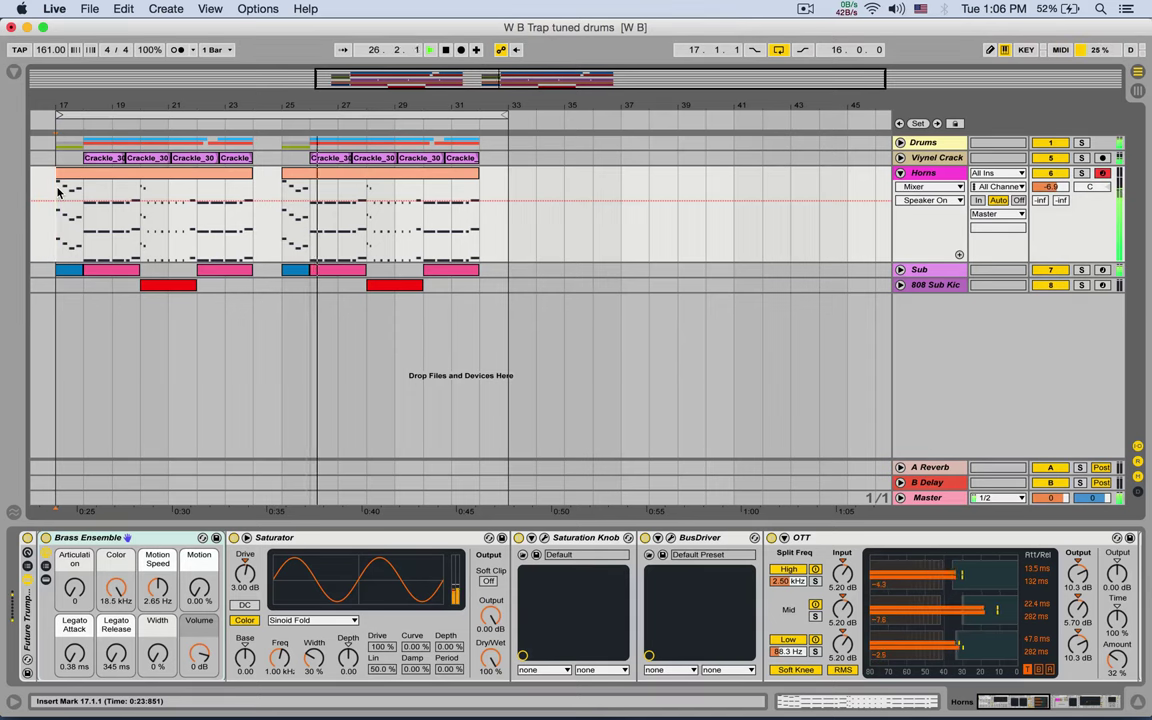
key("space")
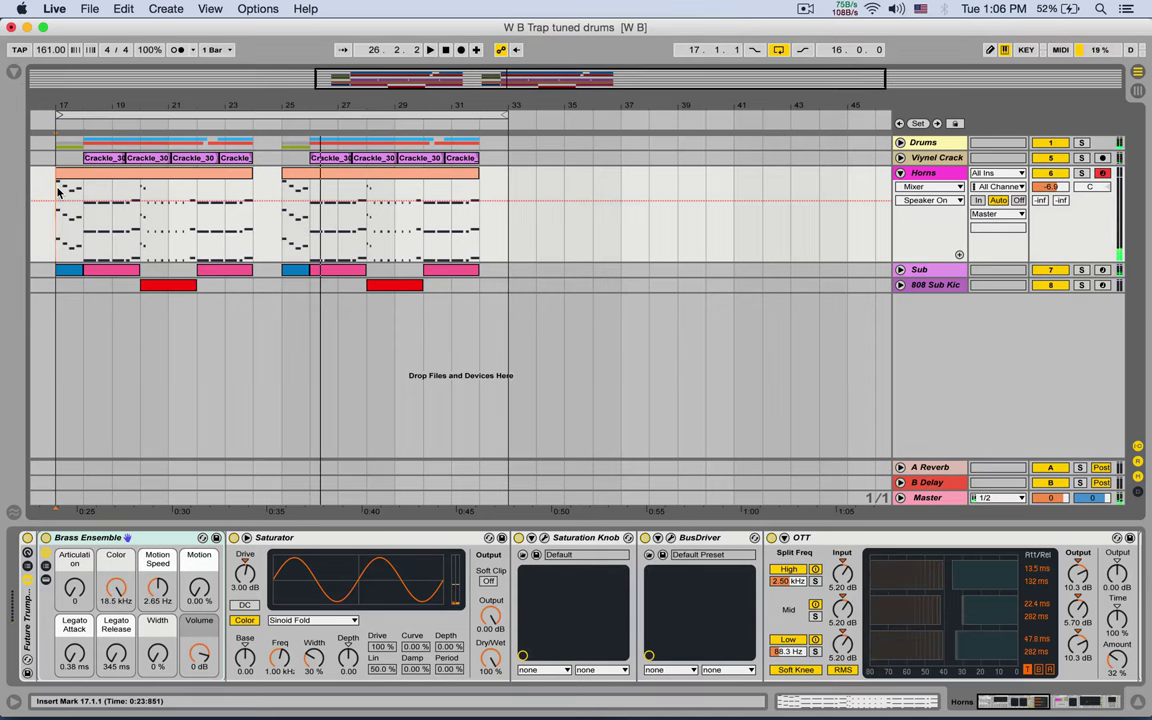
key("super+n")
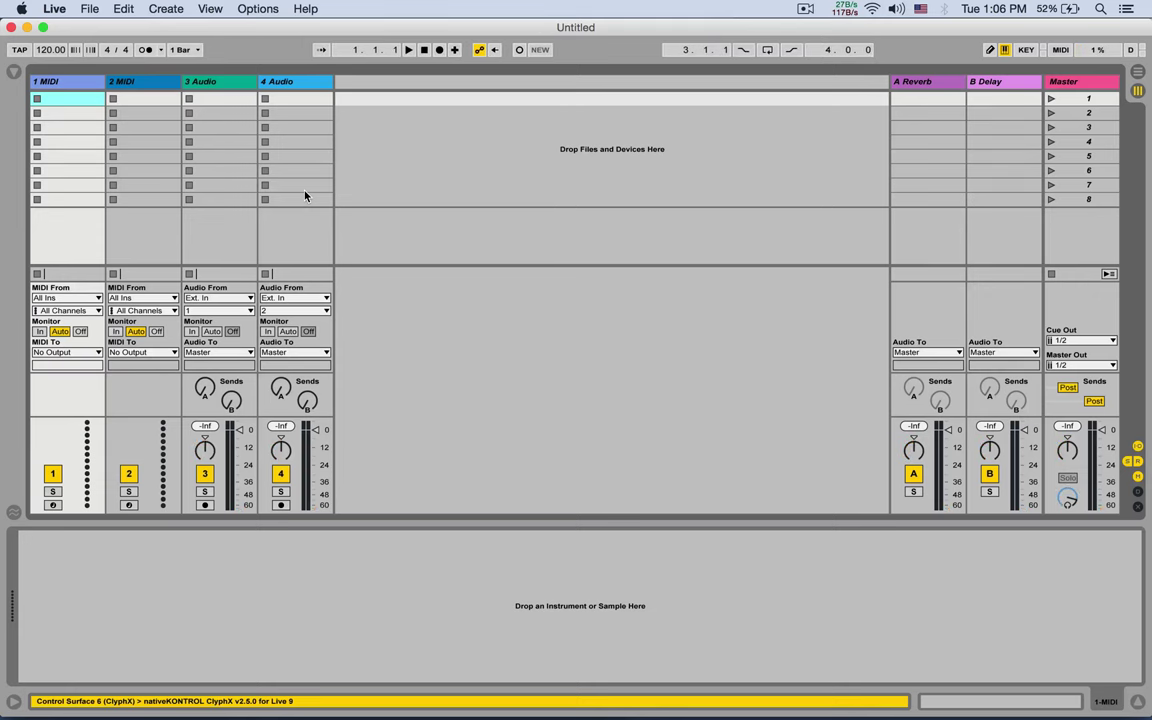
left_click(147, 86)
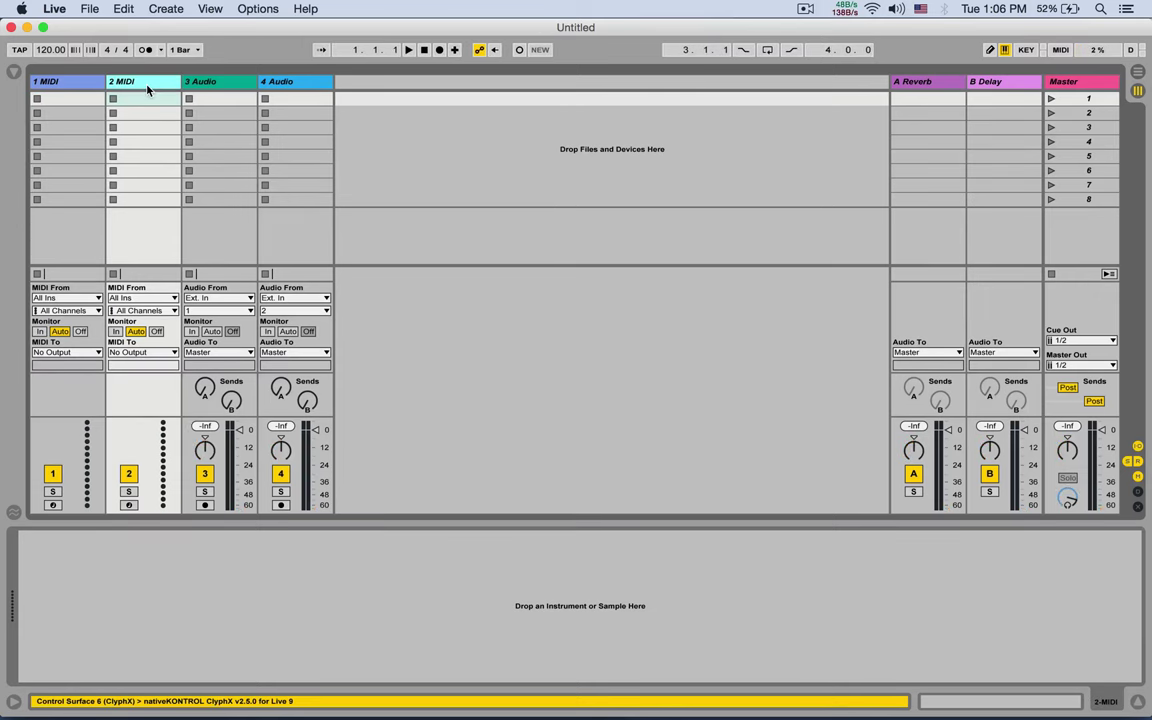
key("Delete")
key("Delete")
key("Delete")
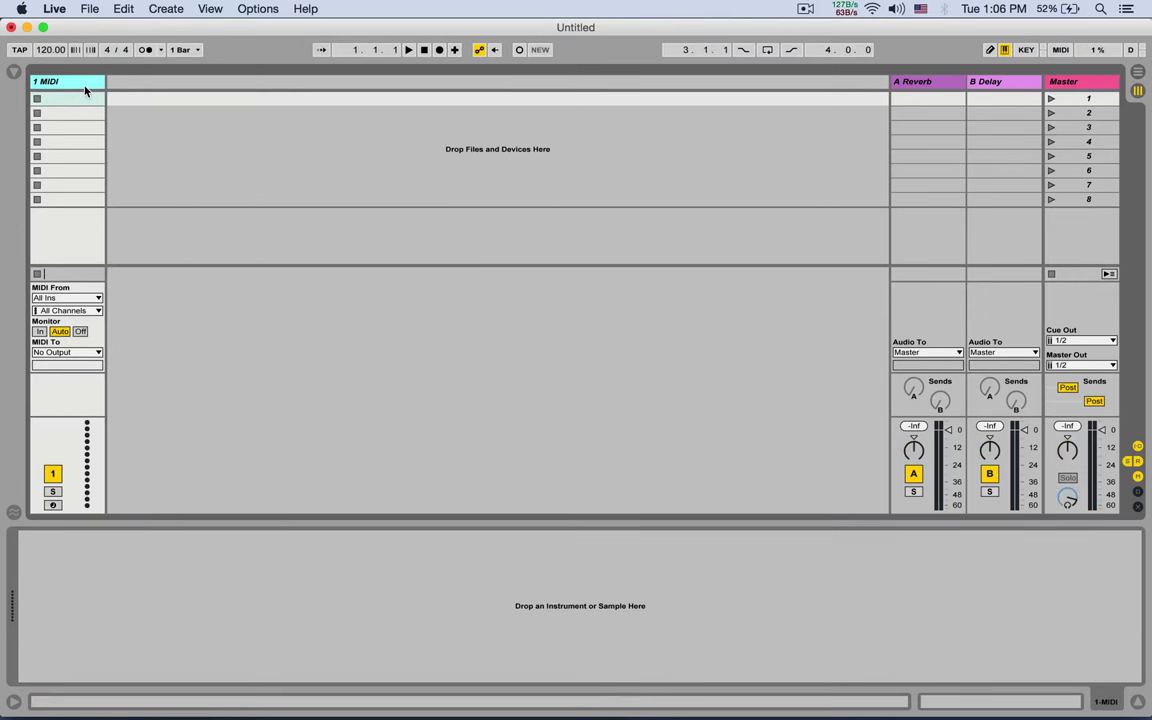
Browse the installed Packs down to the Orchestral Brass pack.
left_click(14, 72)
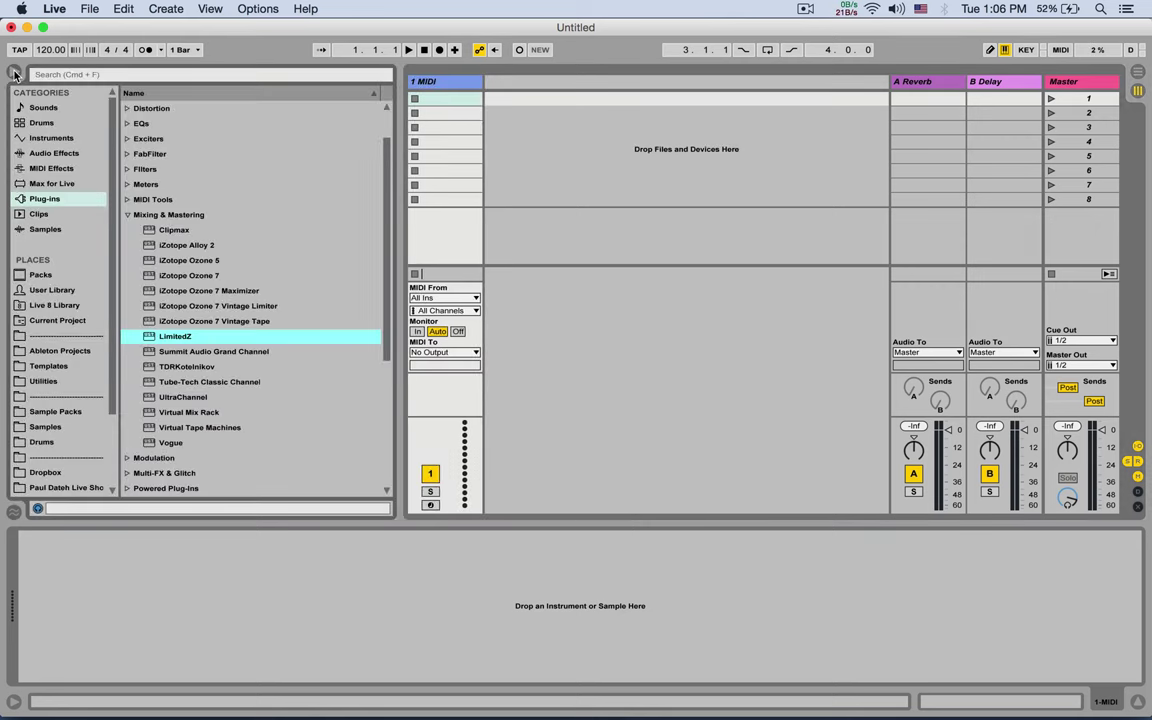
left_click(37, 275)
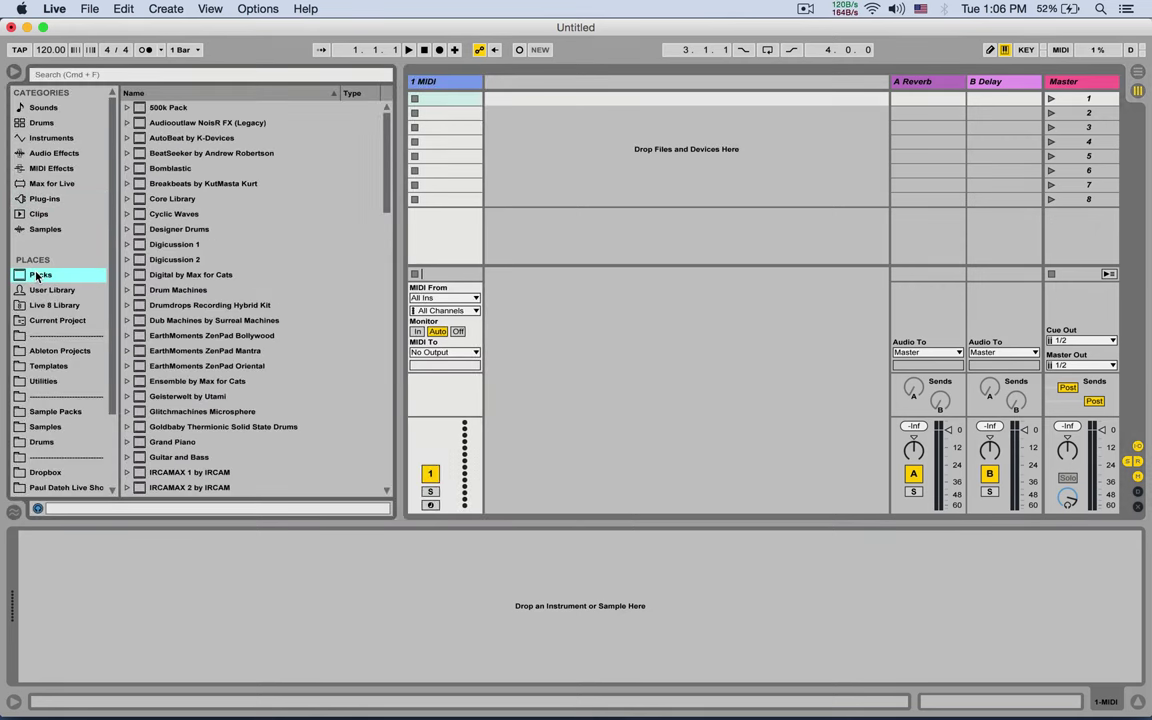
scroll(204, 229, "down", 10)
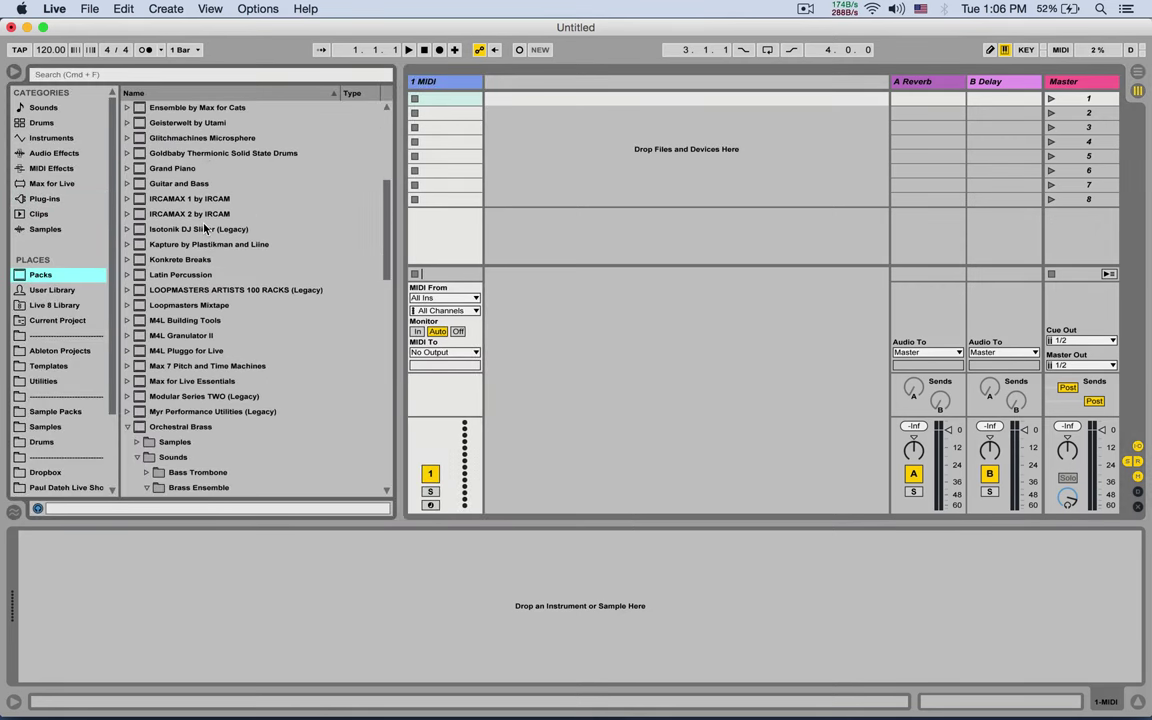
scroll(204, 229, "down", 2)
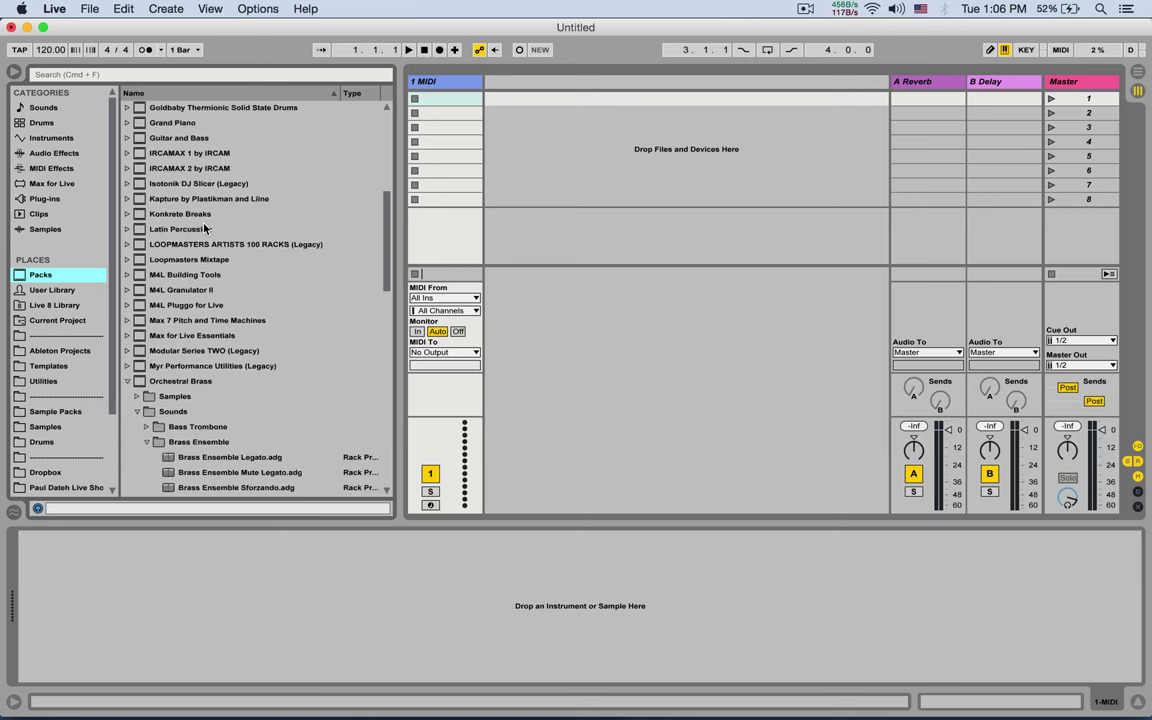
left_click(127, 381)
scroll(262, 265, "down", 3)
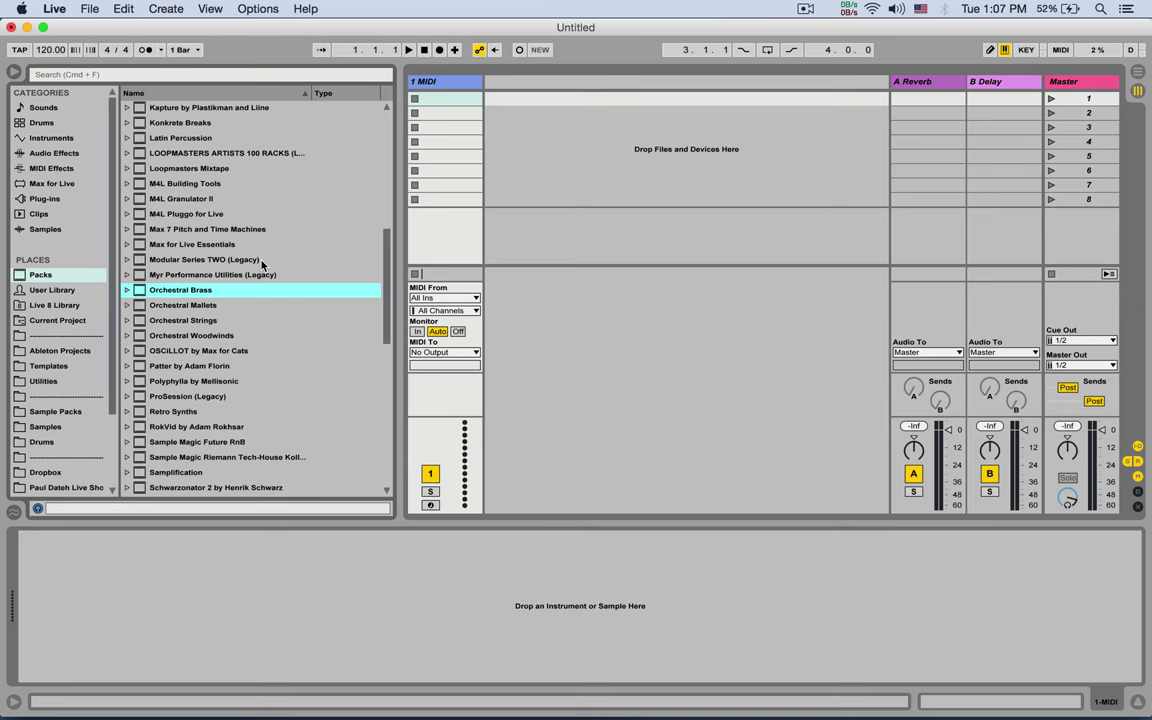
Check the Orchestral Brass product page on ableton.com in Chrome, then return to Live.
key("super+Tab")
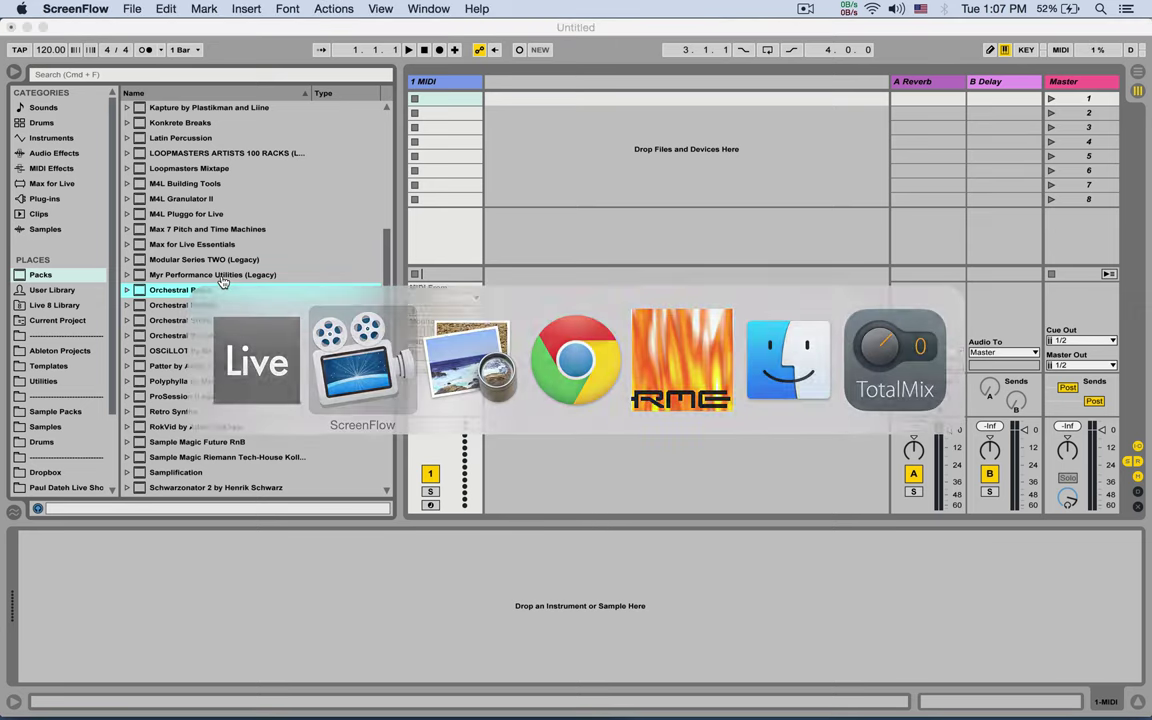
key("super+Tab")
key("super+Tab")
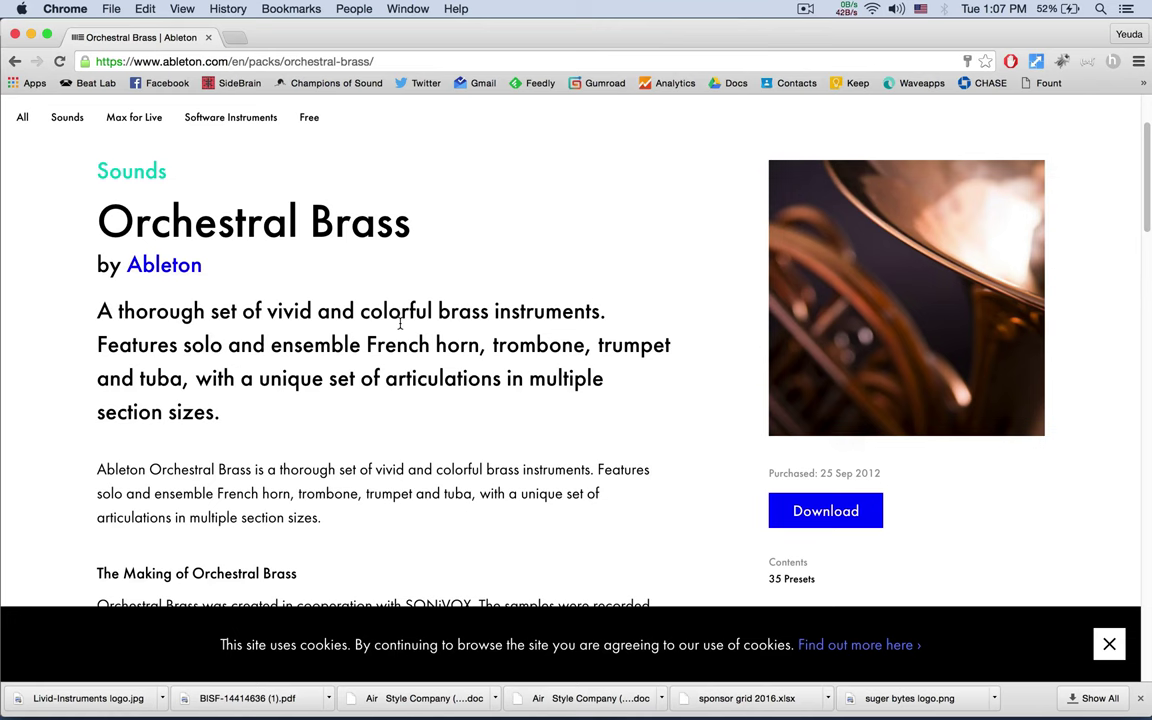
key("super+Tab")
key("Tab")
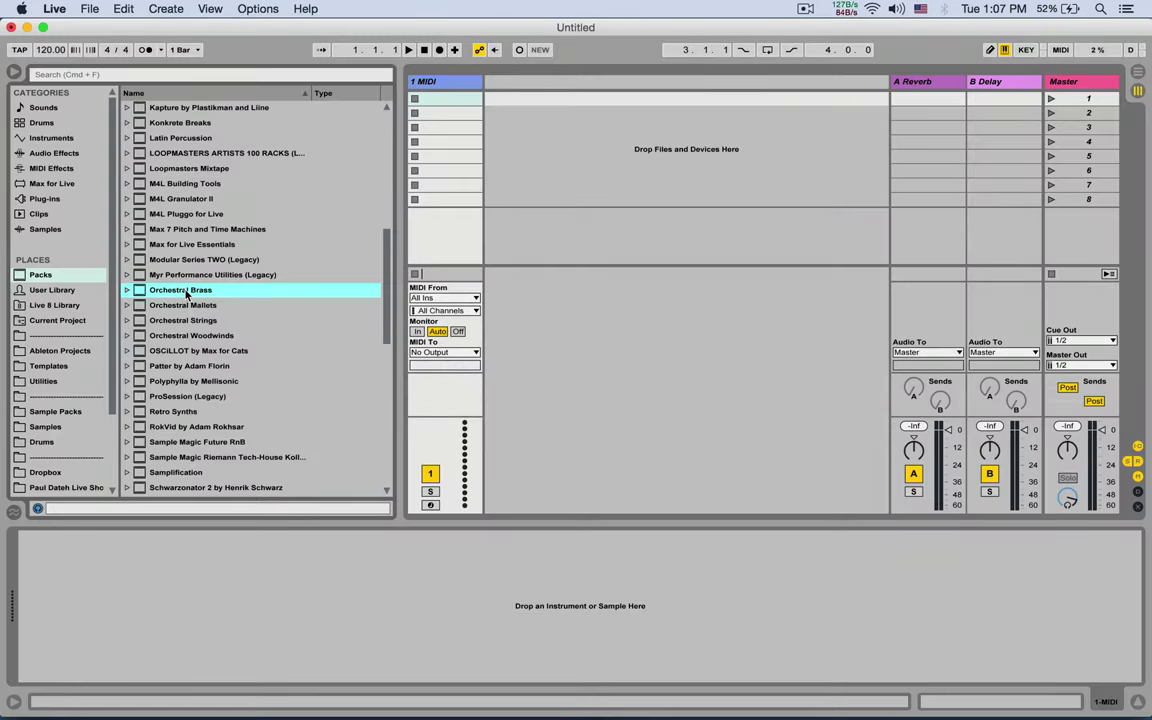
Expand Orchestral Brass > Sounds, survey the instrument folders and open Brass Ensemble.
left_click(127, 291)
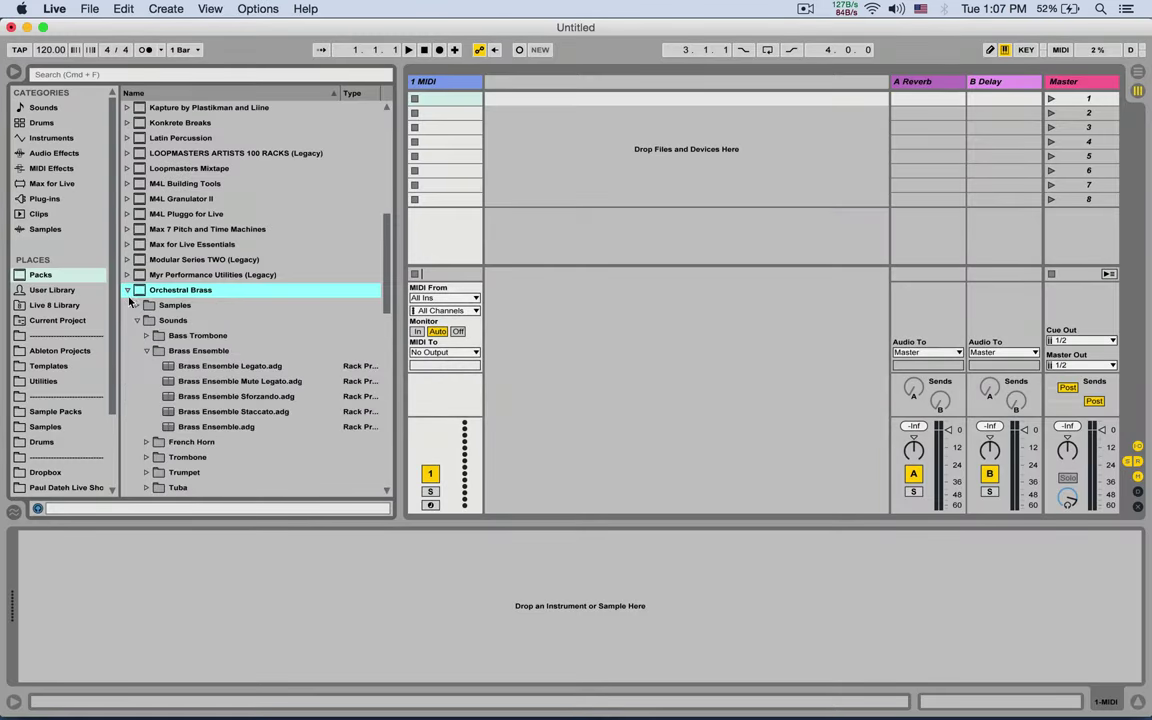
left_click(137, 320)
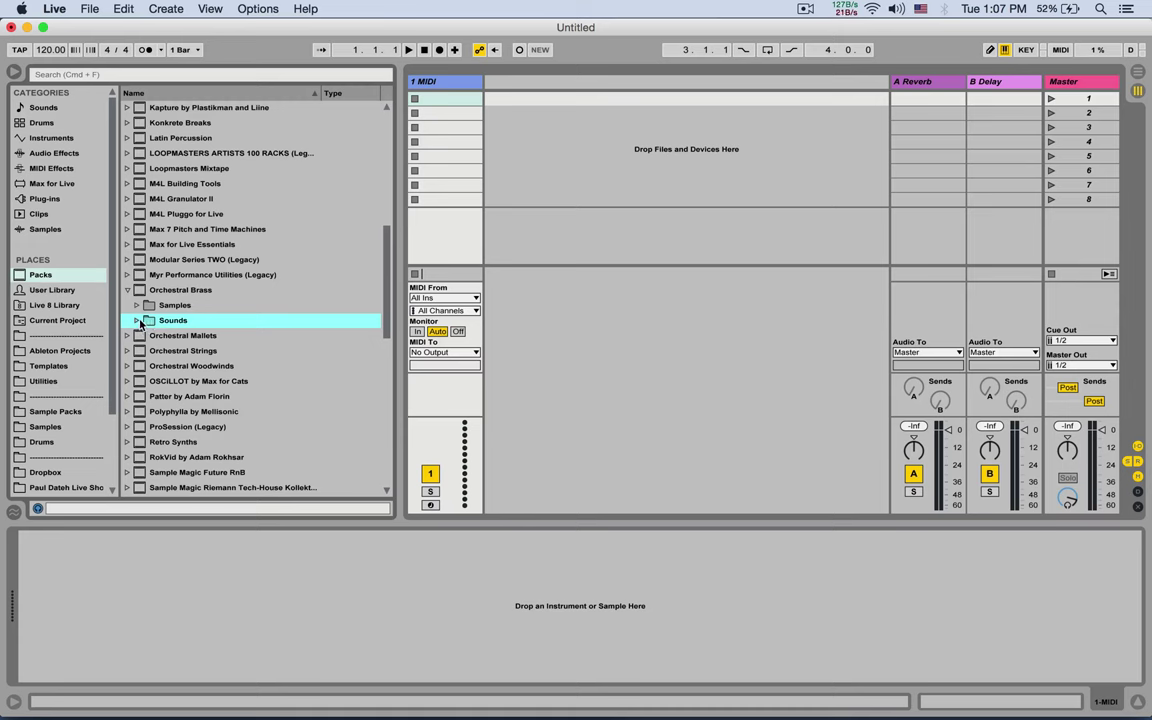
left_click(137, 320)
left_click(146, 351)
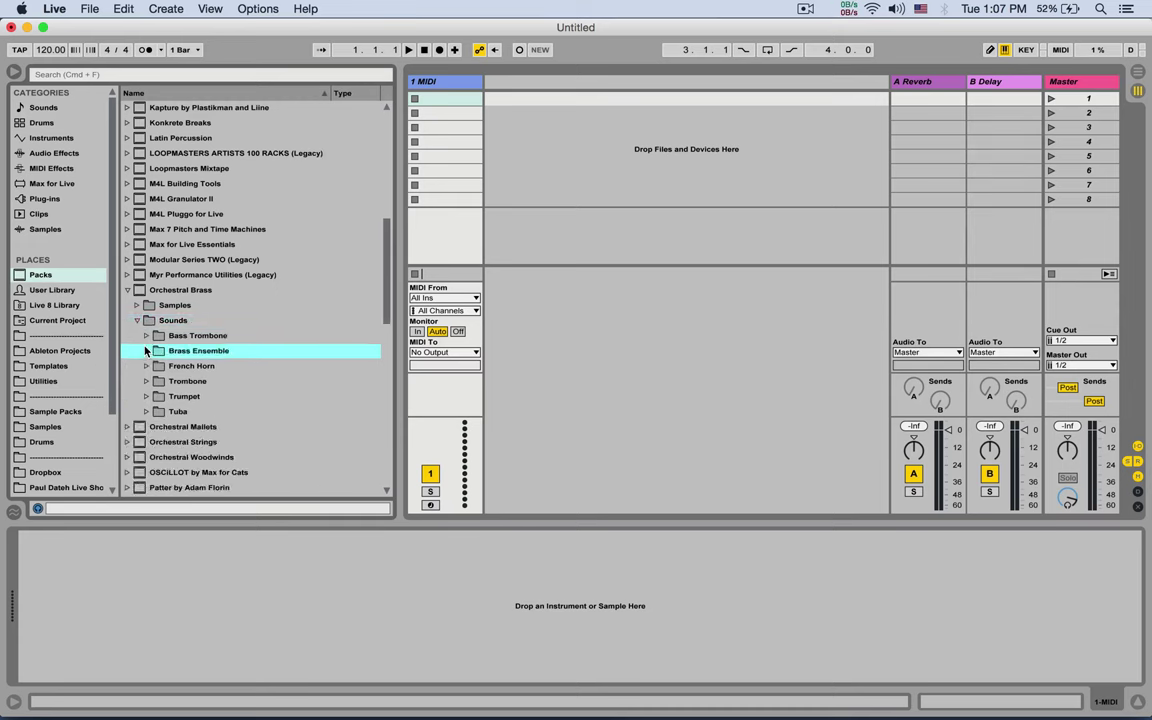
left_click(203, 338)
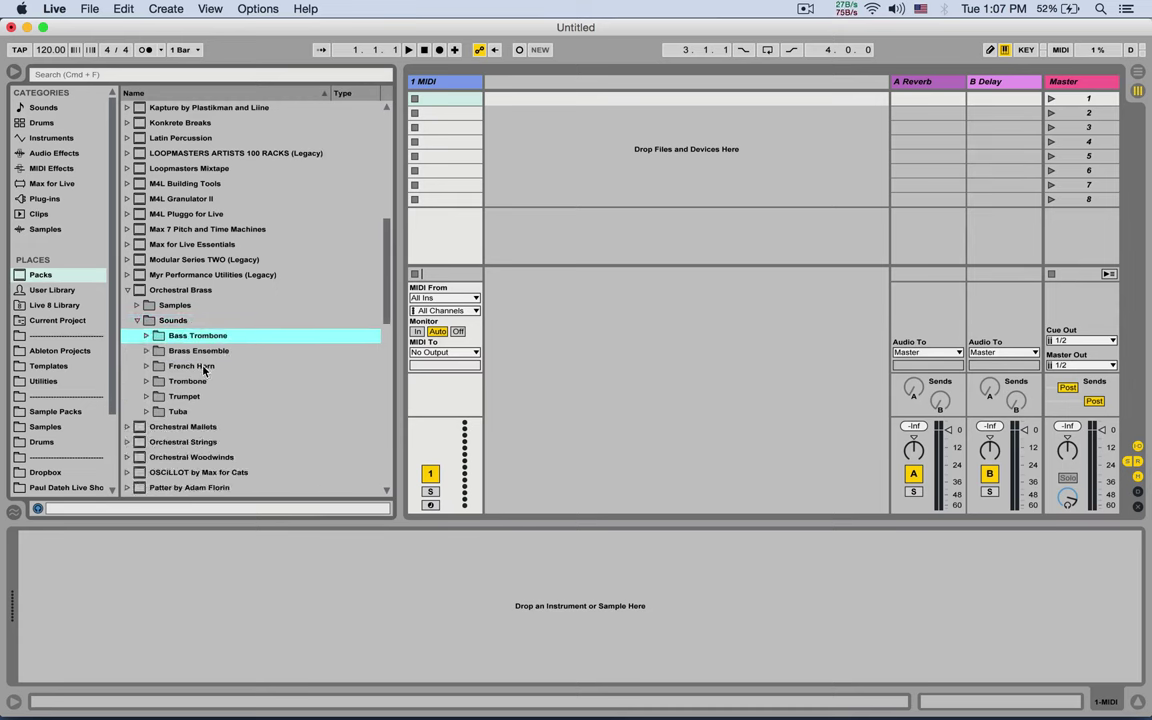
left_click(190, 366)
left_click(188, 381)
left_click(200, 397)
left_click(200, 412)
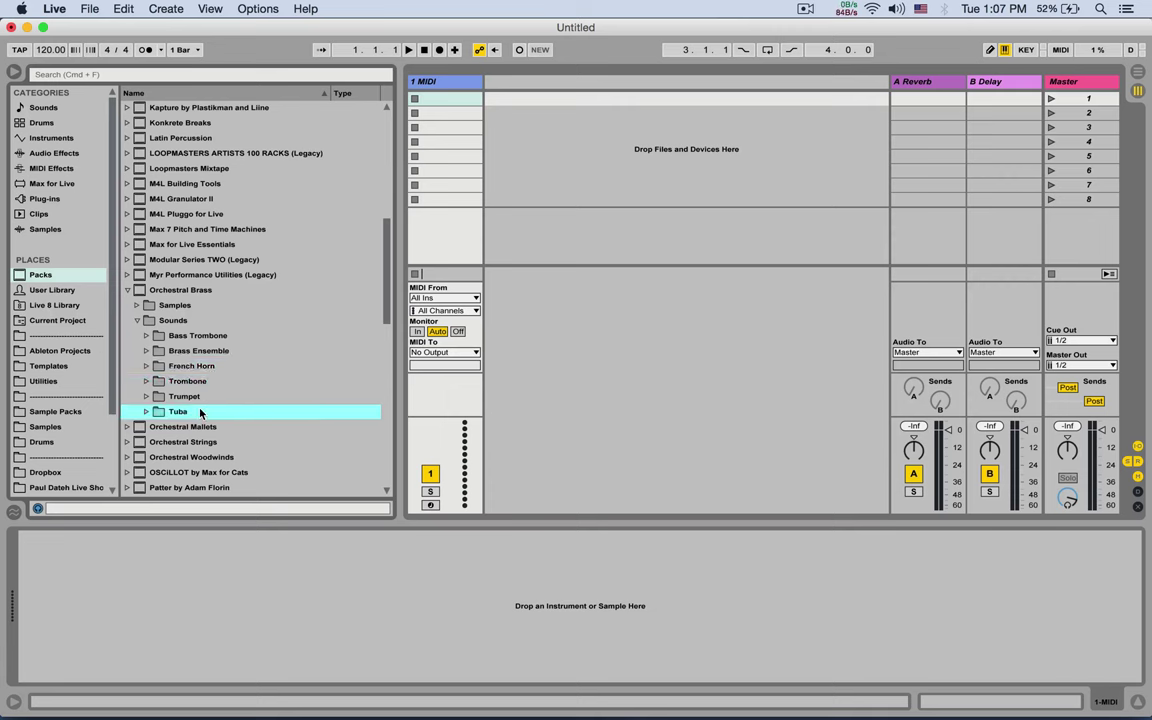
left_click(186, 381)
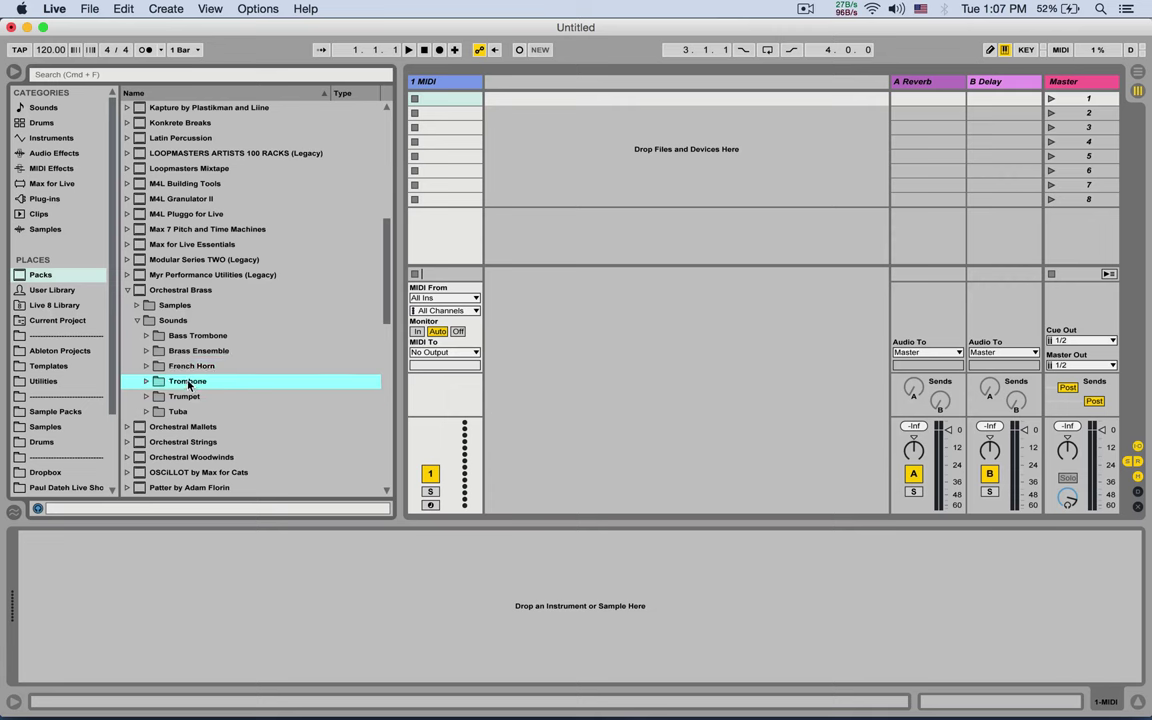
left_click(183, 363)
left_click(195, 351)
left_click(197, 352)
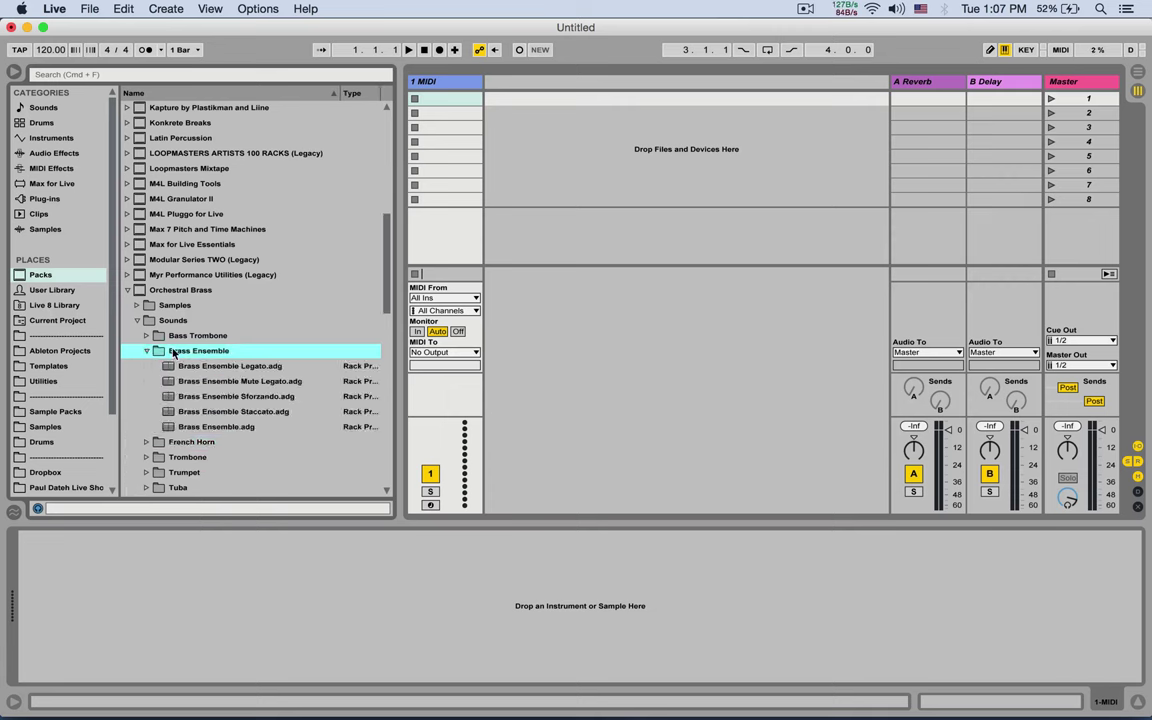
Preview the Legato, Staccato and Sforzando presets, then select Brass Ensemble.adg.
left_click(232, 367)
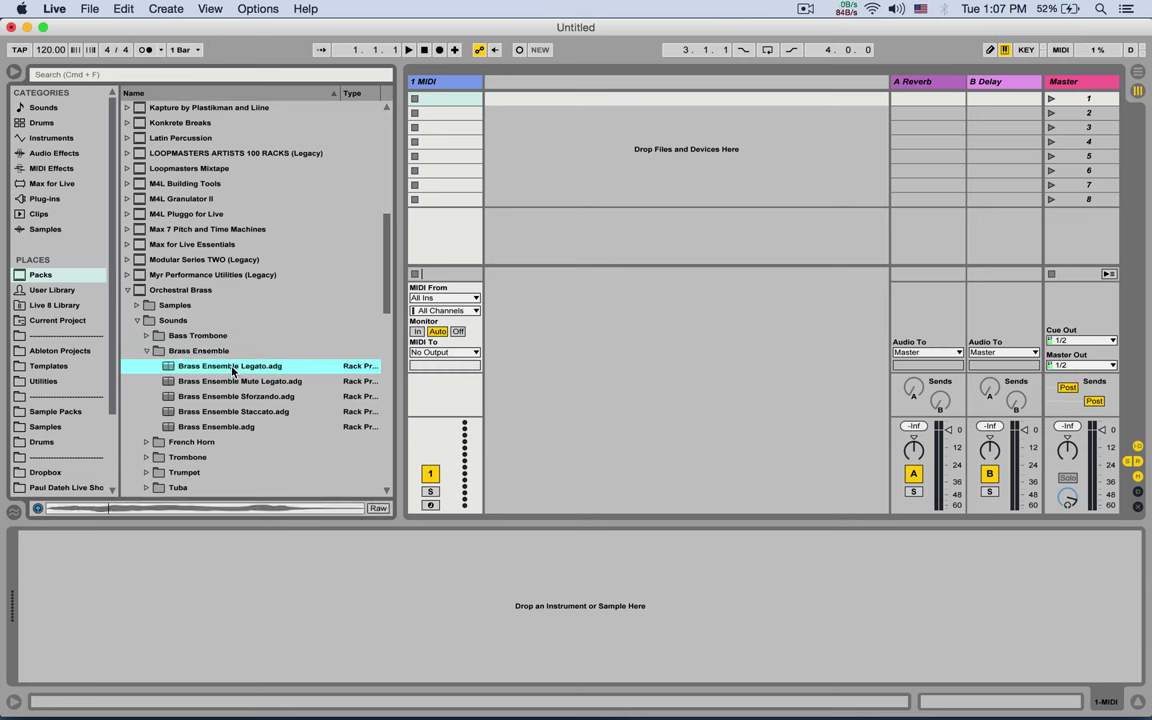
left_click(257, 412)
key("Up")
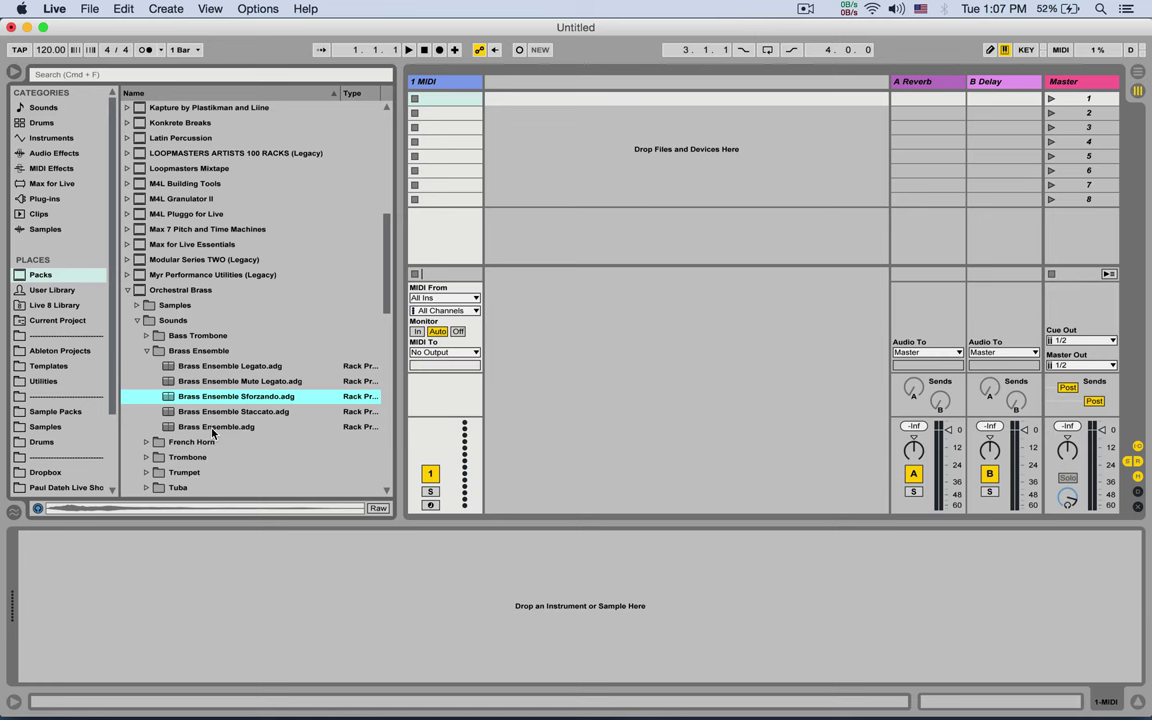
left_click(205, 428)
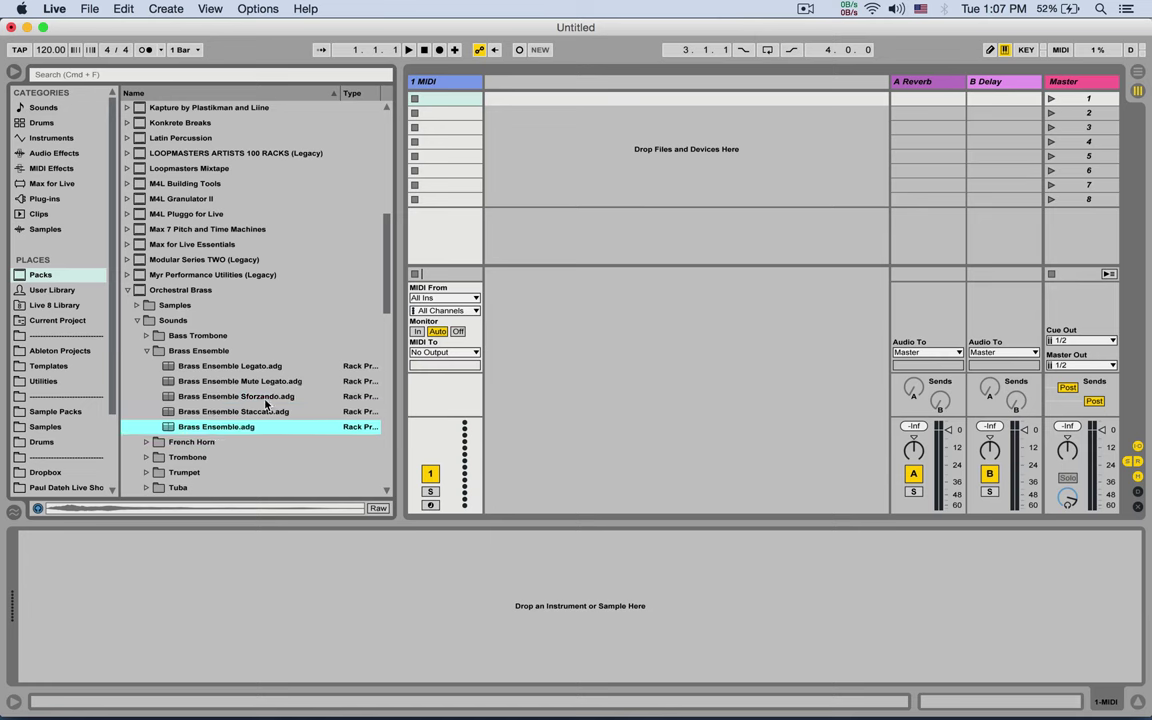
Load Brass Ensemble.adg onto track 1 and hide its devices and chain list.
left_click_drag(451, 196, 450, 186)
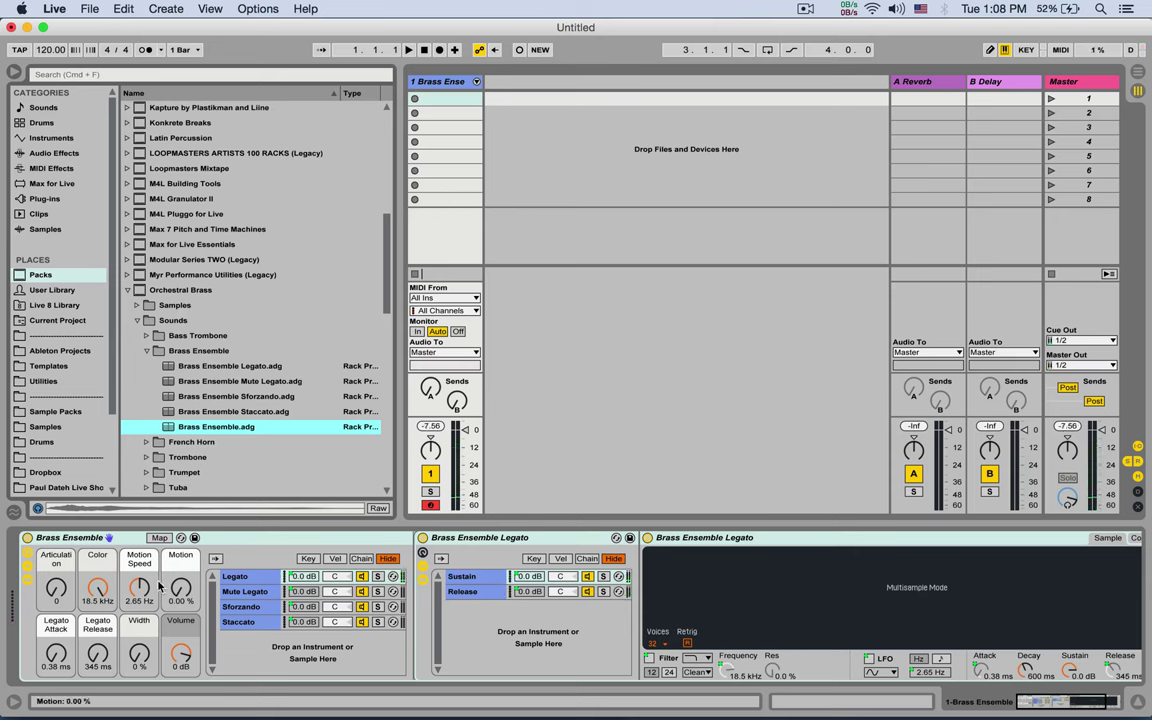
left_click(27, 580)
left_click(28, 567)
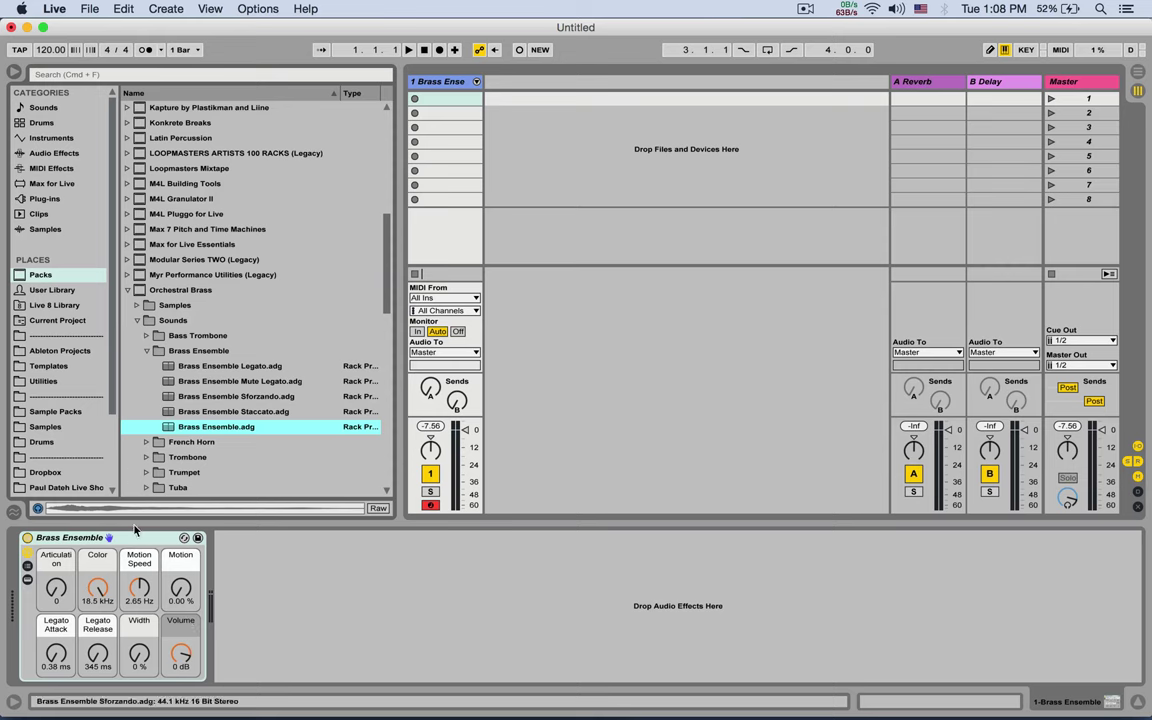
Add Live's Saturator after the Brass Ensemble rack.
left_click(60, 153)
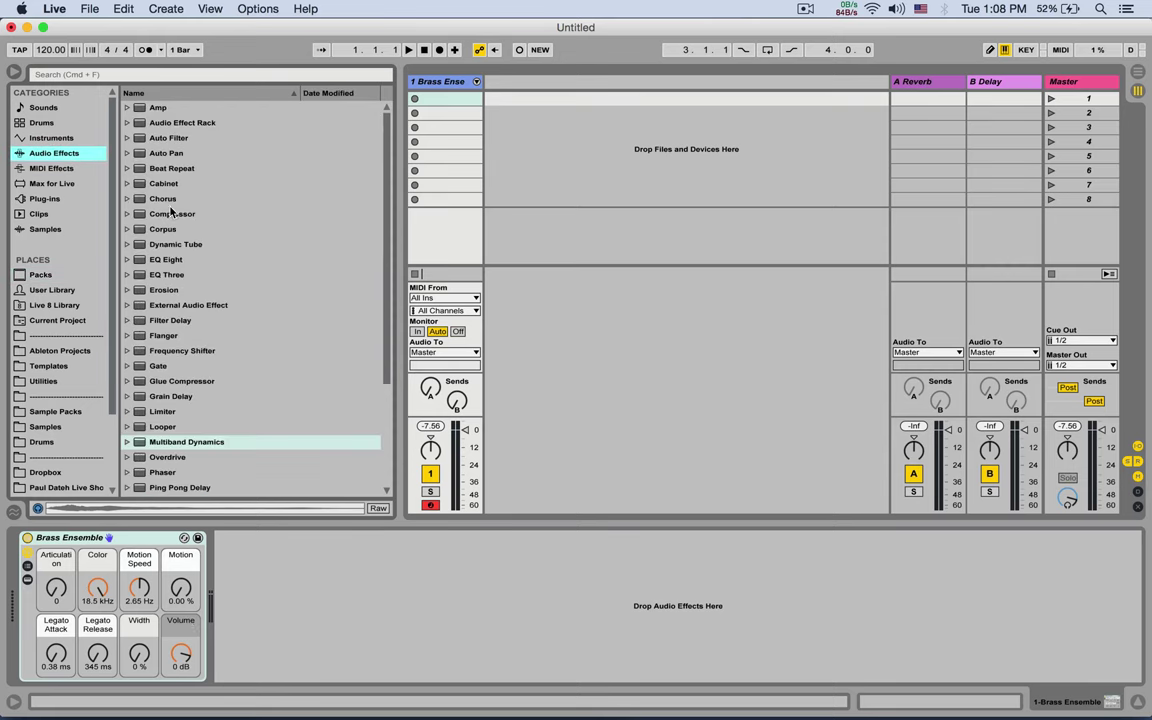
scroll(155, 215, "down", 5)
left_click_drag(166, 397, 270, 576)
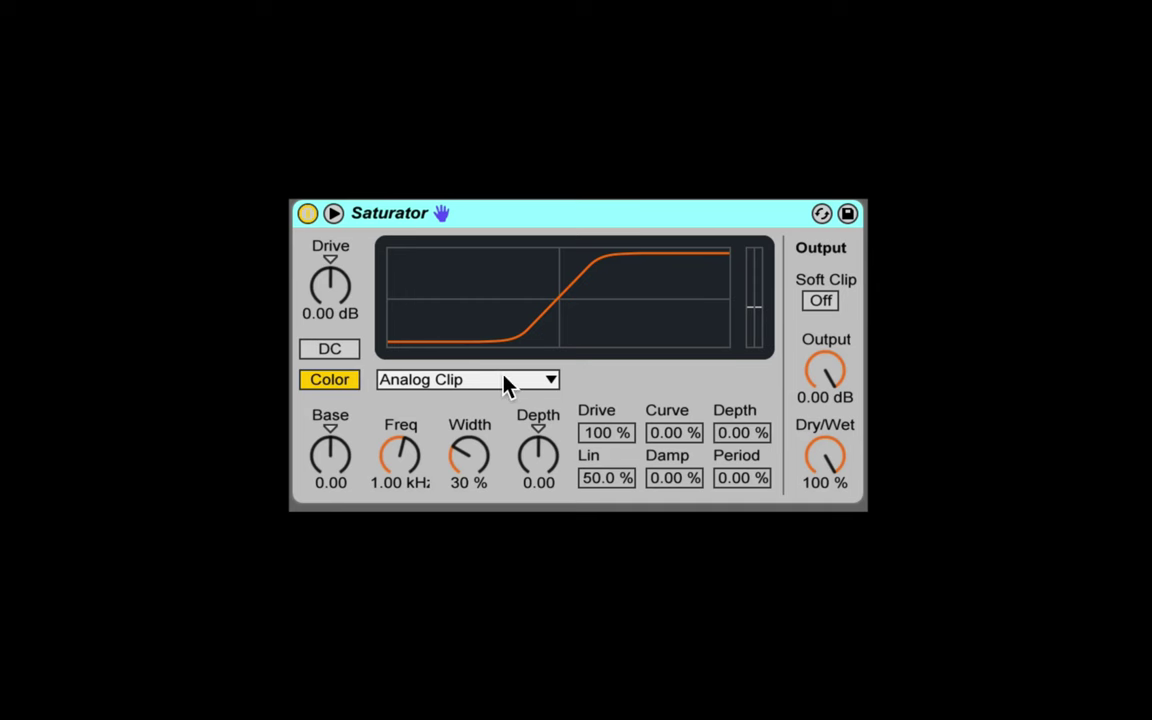
Set the Saturator curve to Sinoid Fold with 3 dB drive, then A/B it on and off.
left_click(508, 383)
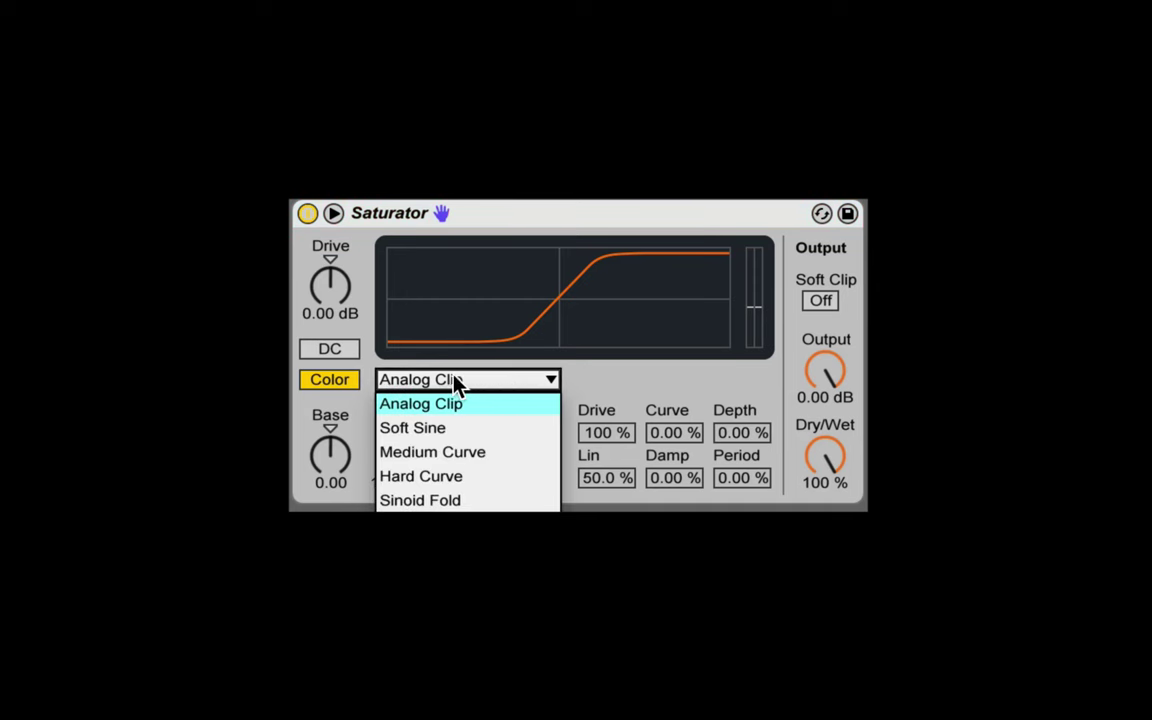
left_click(462, 501)
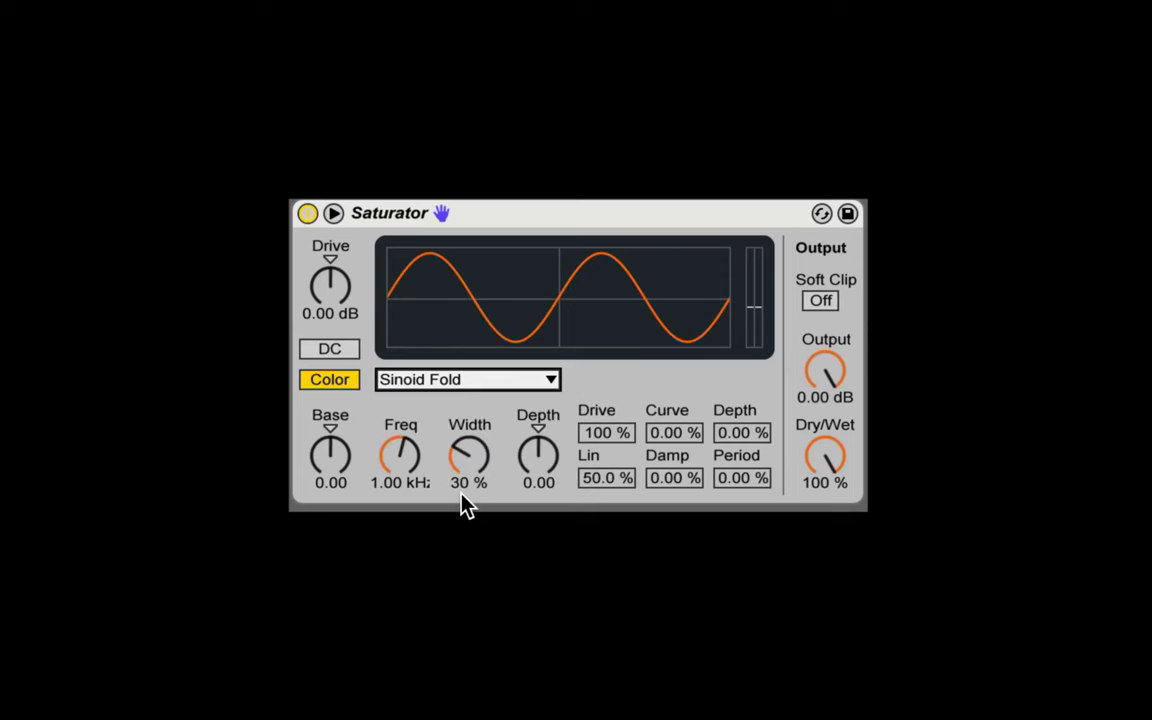
left_click(335, 290)
type("3")
key("Return")
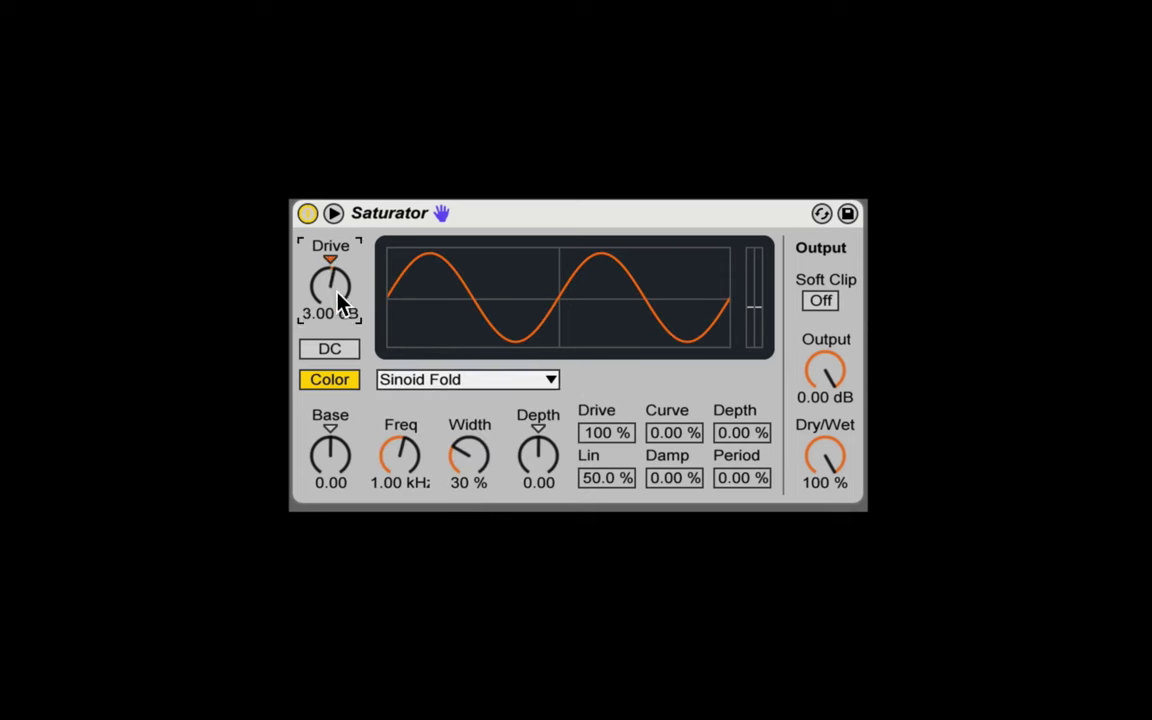
left_click(308, 213)
left_click(310, 217)
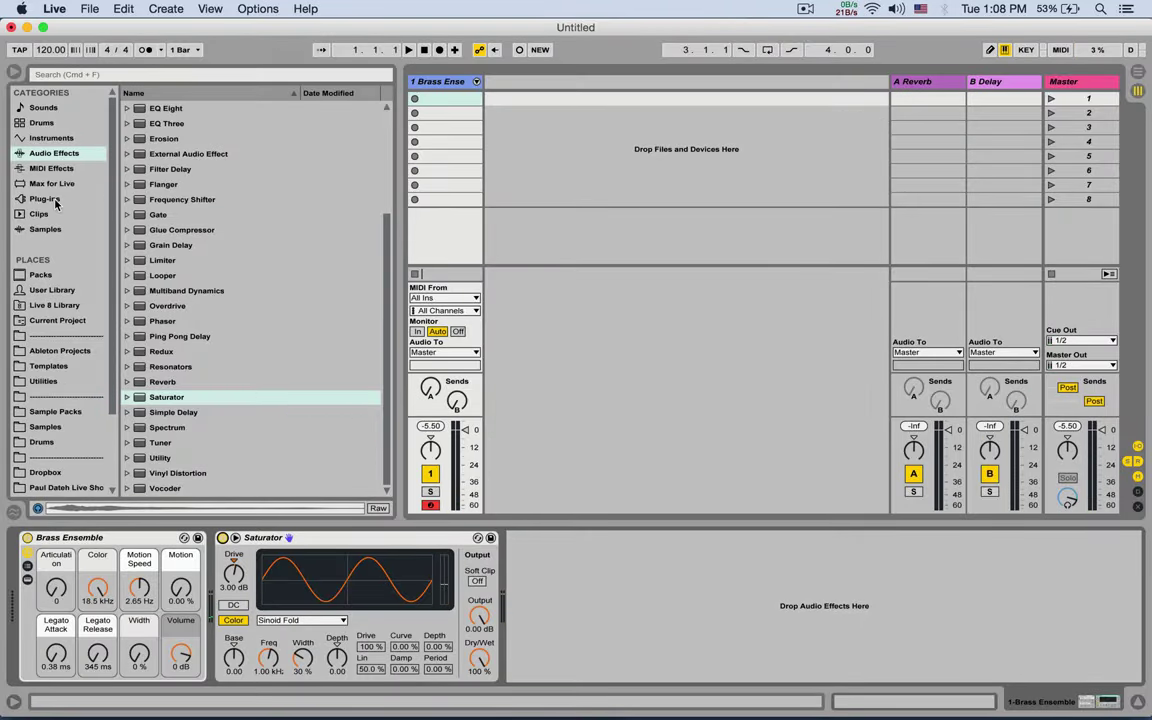
Add Saturation Knob after the Saturator, set to Keep High with saturation about 3.
left_click(56, 203)
scroll(170, 228, "down", 5)
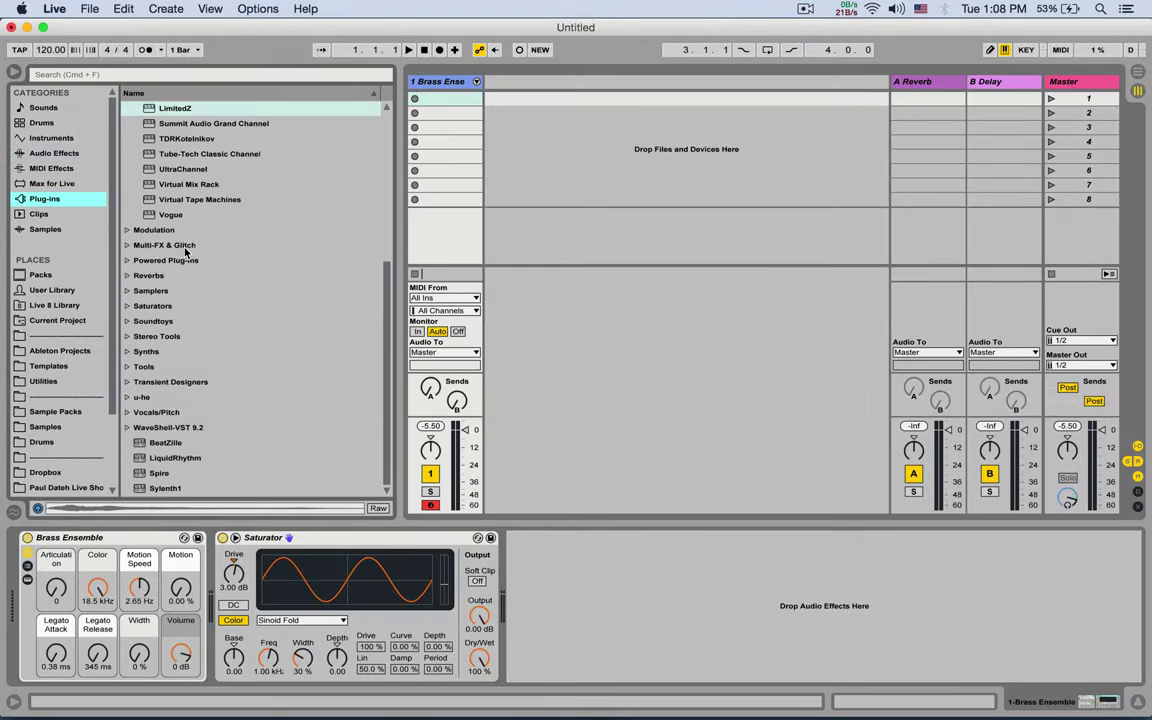
left_click(127, 307)
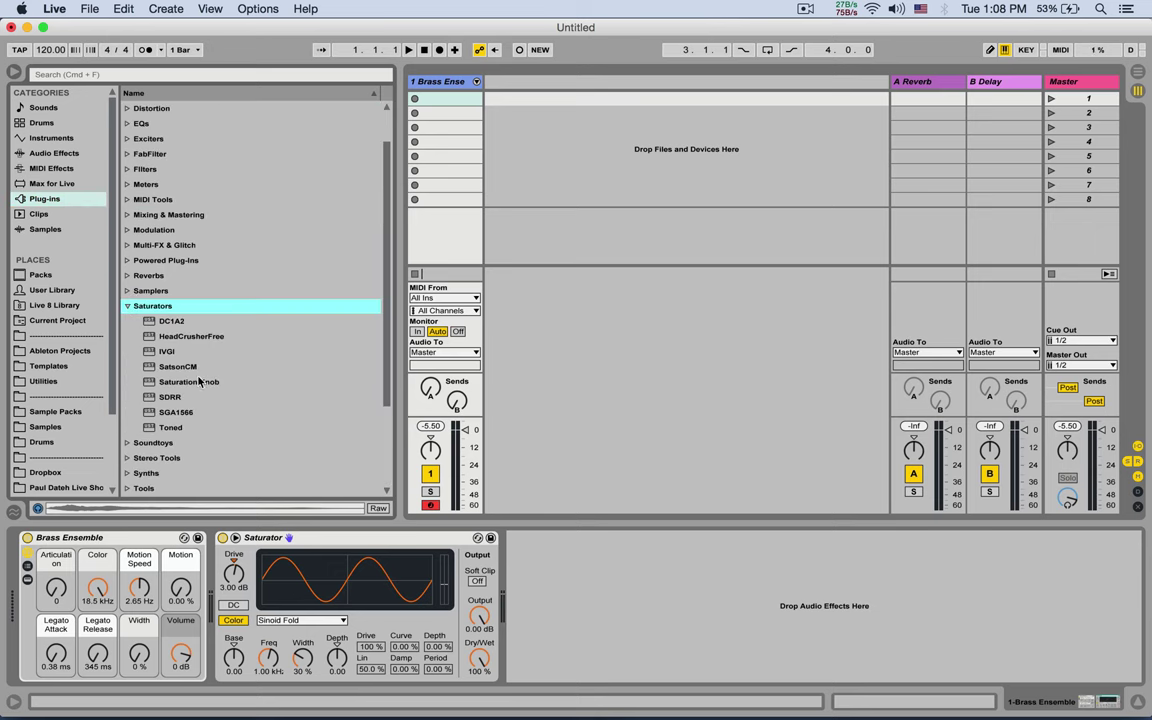
left_click_drag(185, 382, 594, 586)
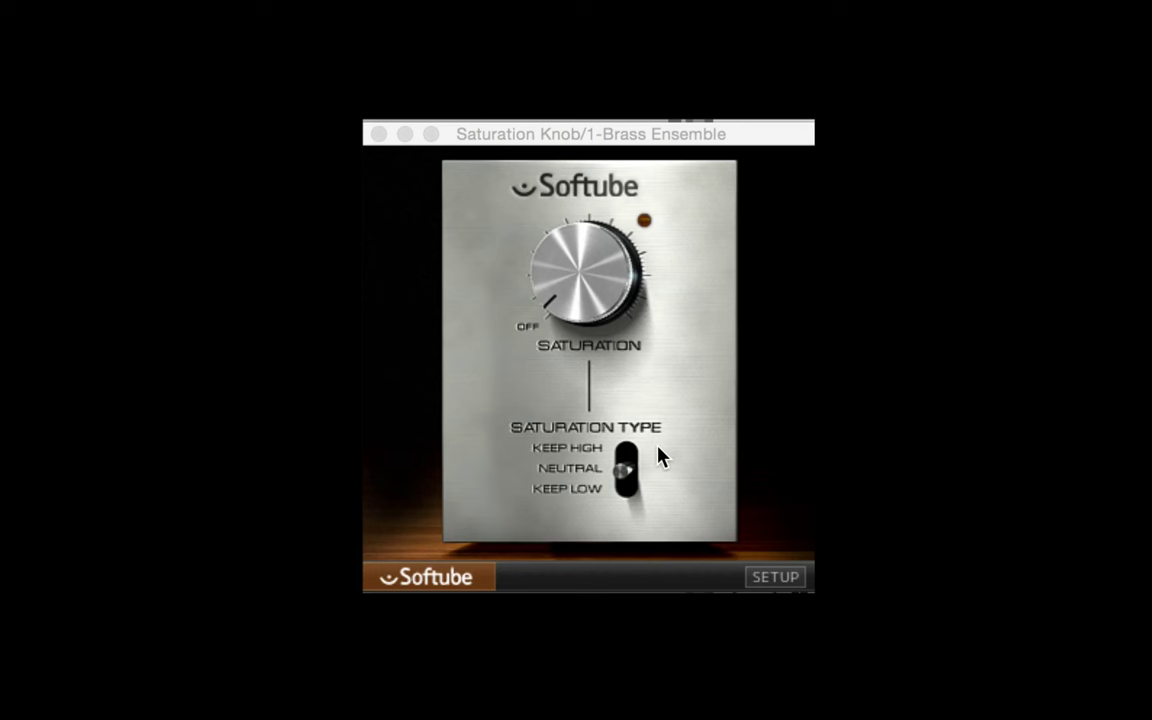
left_click_drag(622, 465, 607, 416)
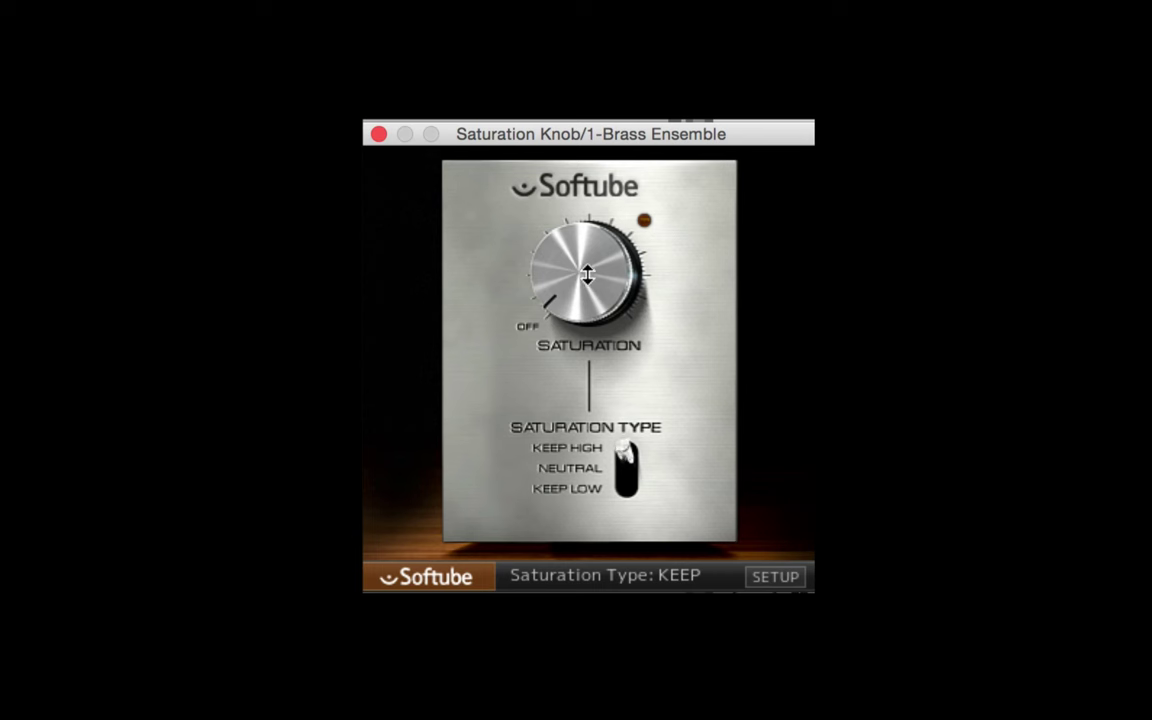
left_click_drag(588, 275, 576, 154)
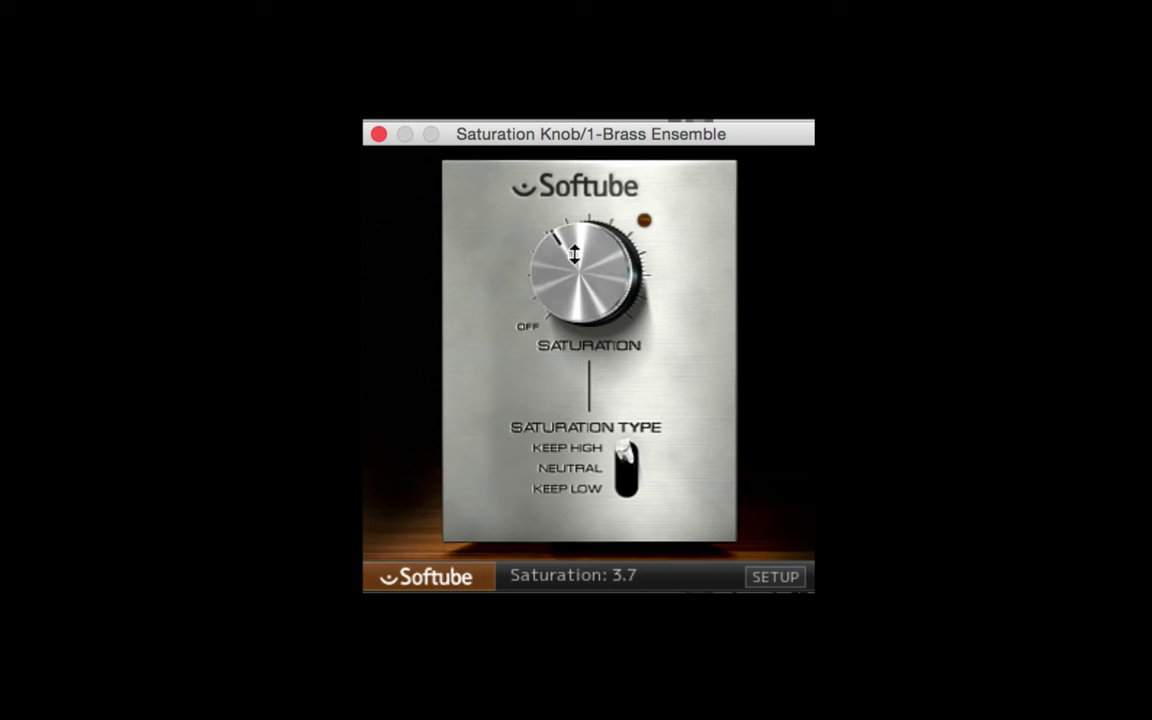
left_click_drag(575, 255, 583, 283)
left_click(379, 134)
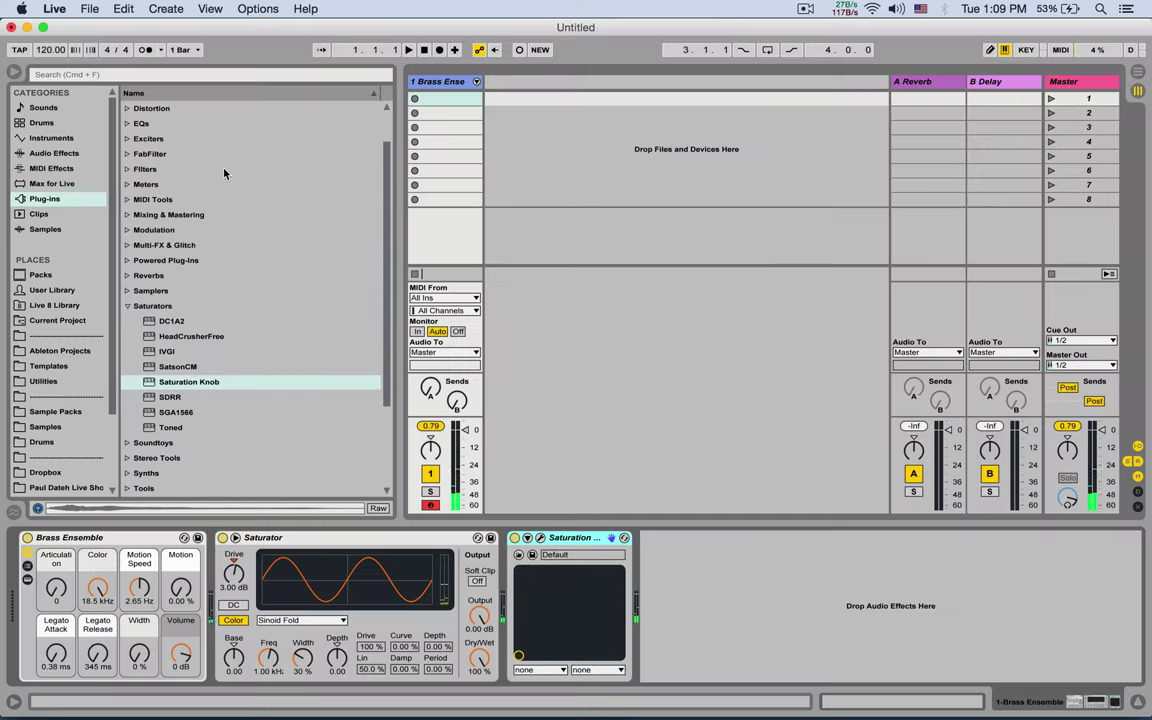
Add BusDriver from Compressors with Tube Driver at 4.2 and Compression at 4.1.
left_click(226, 306)
scroll(226, 310, "up", 2)
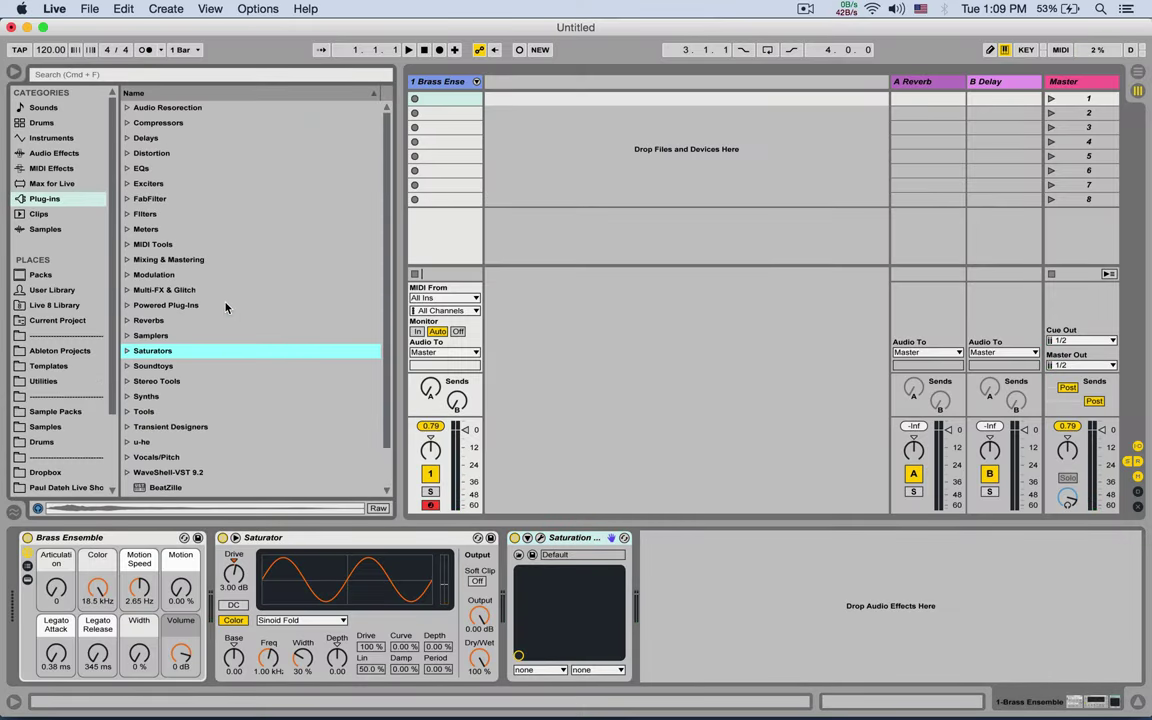
left_click(128, 123)
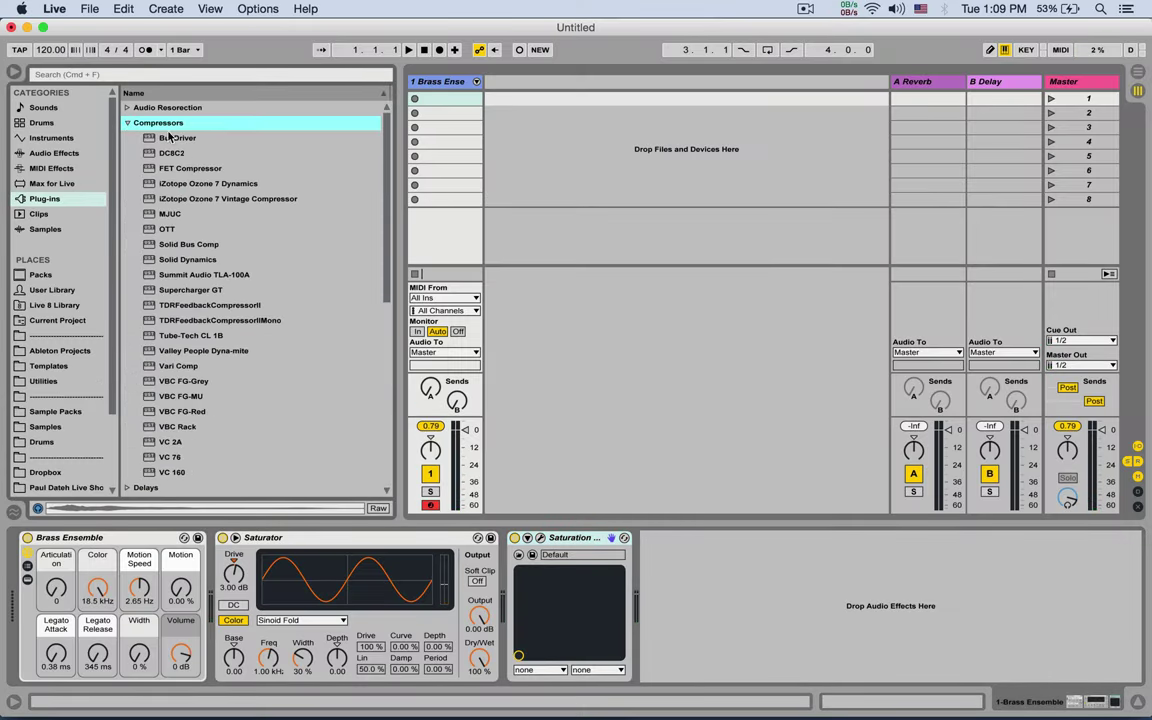
left_click_drag(186, 146, 624, 511)
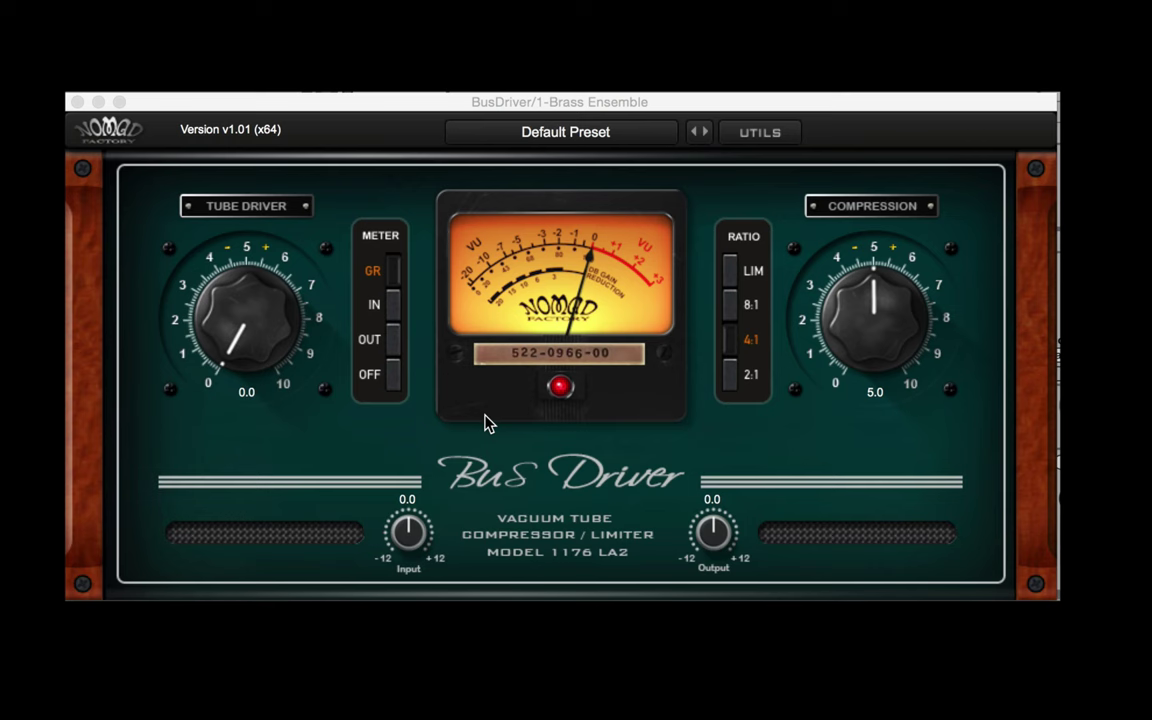
left_click_drag(270, 334, 260, 239)
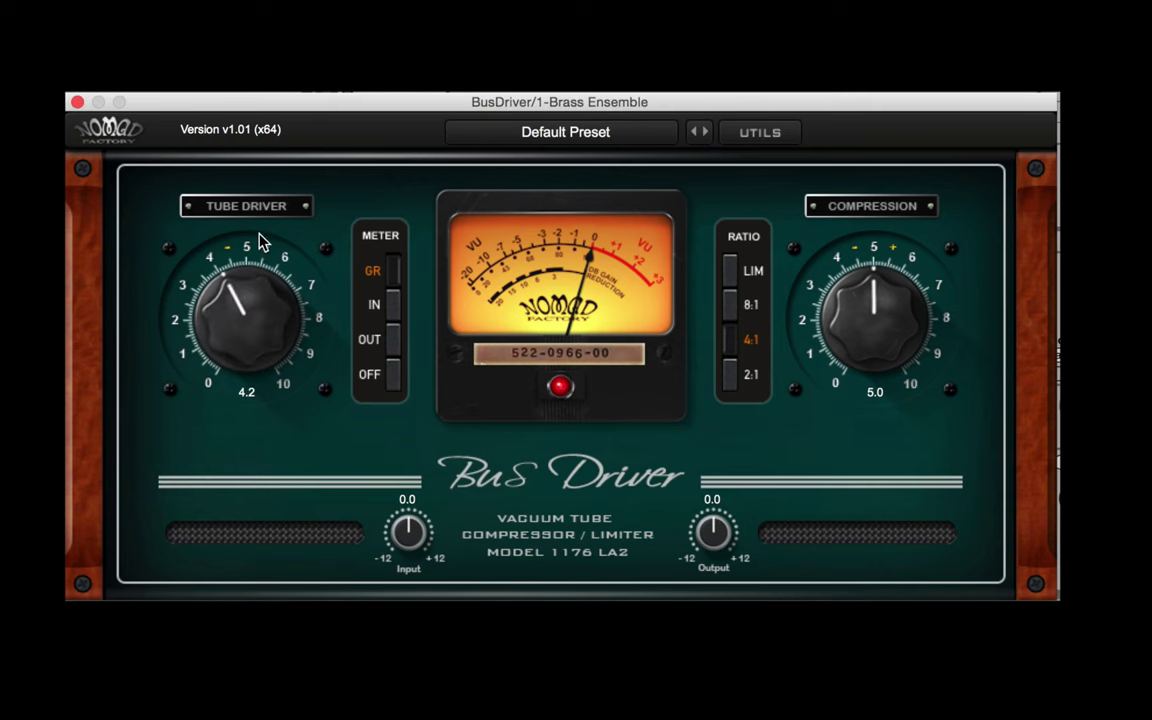
left_click_drag(874, 303, 870, 323)
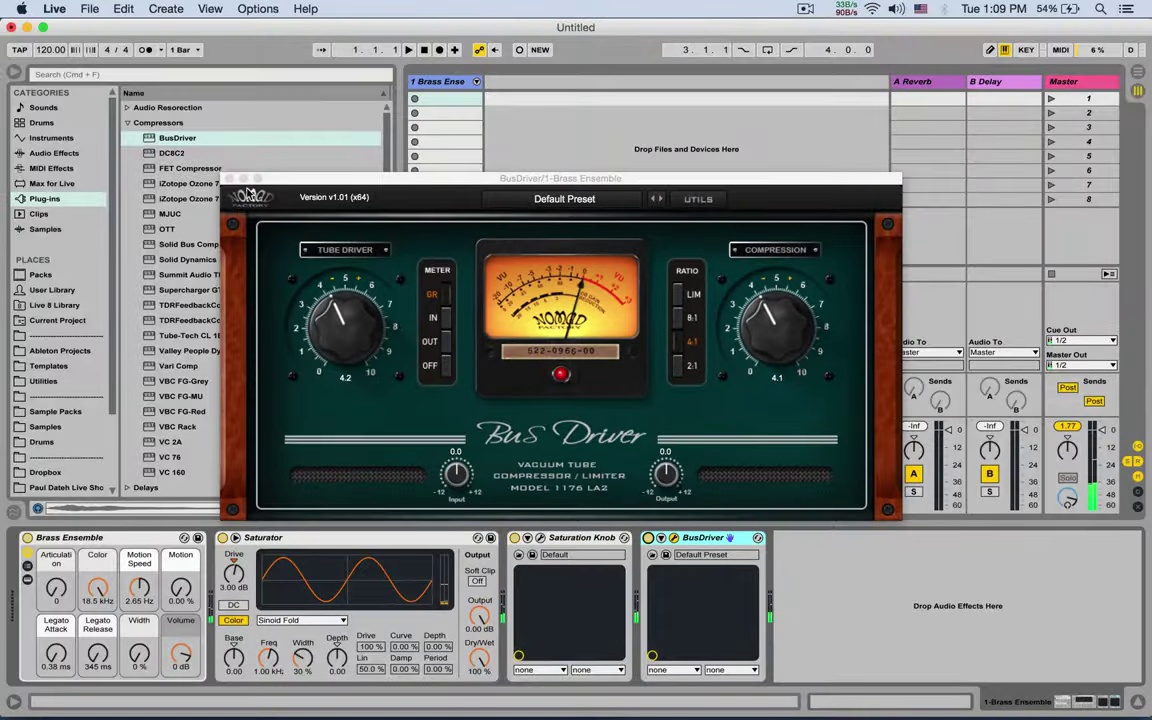
Close BusDriver and add the OTT preset from Multiband Dynamics after it.
left_click(203, 157)
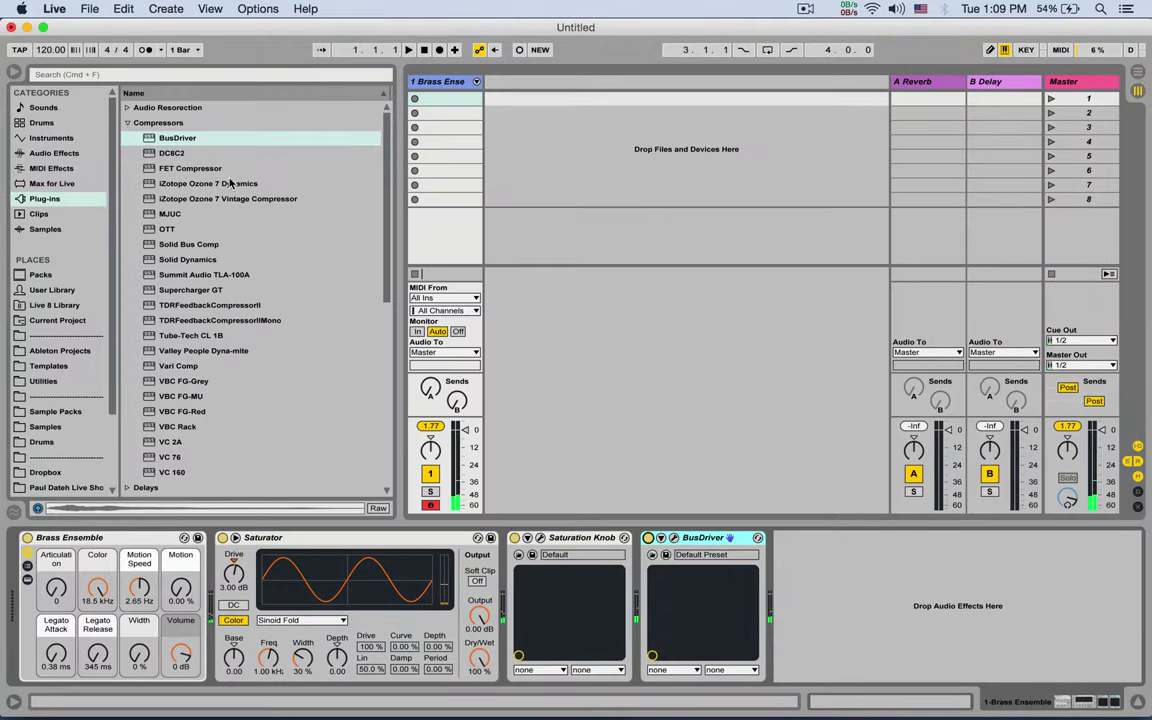
left_click(125, 122)
left_click(90, 153)
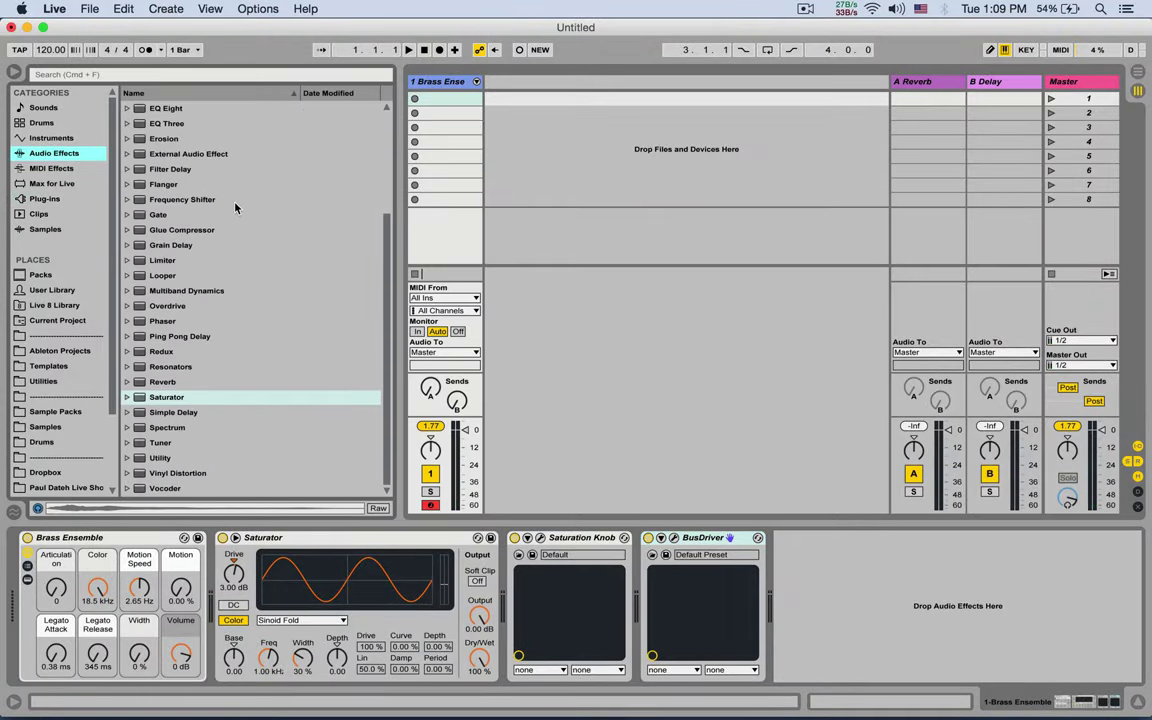
left_click(148, 290)
scroll(233, 222, "down", 2)
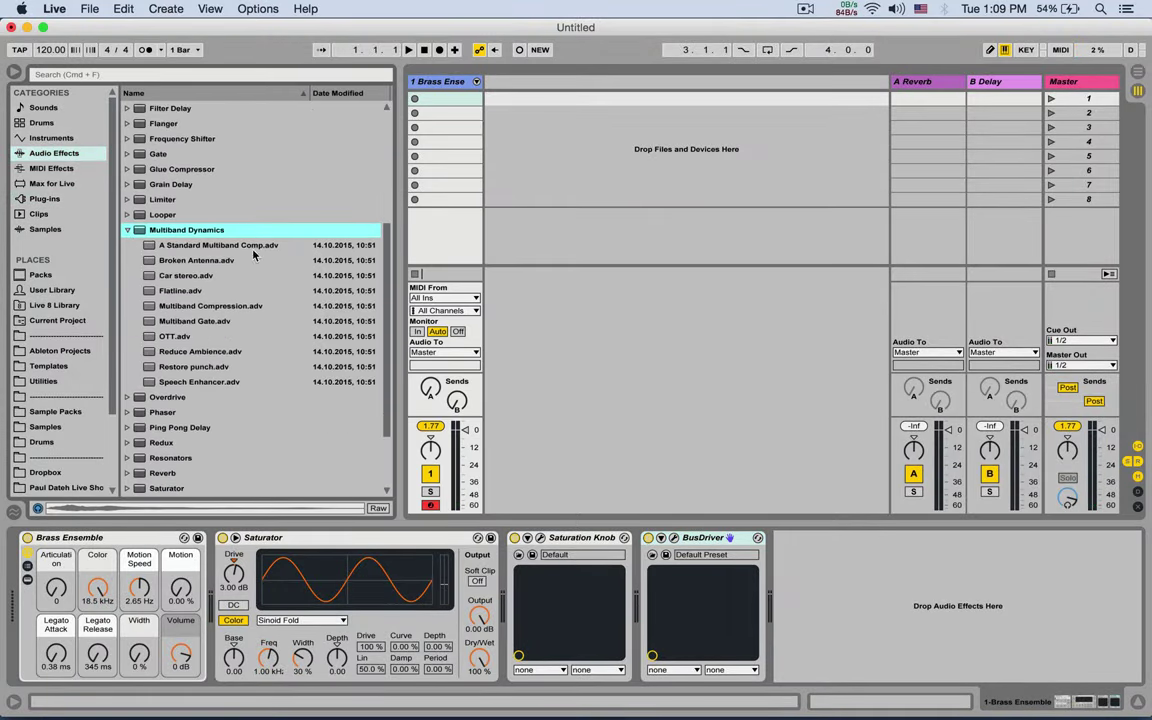
left_click_drag(165, 337, 803, 585)
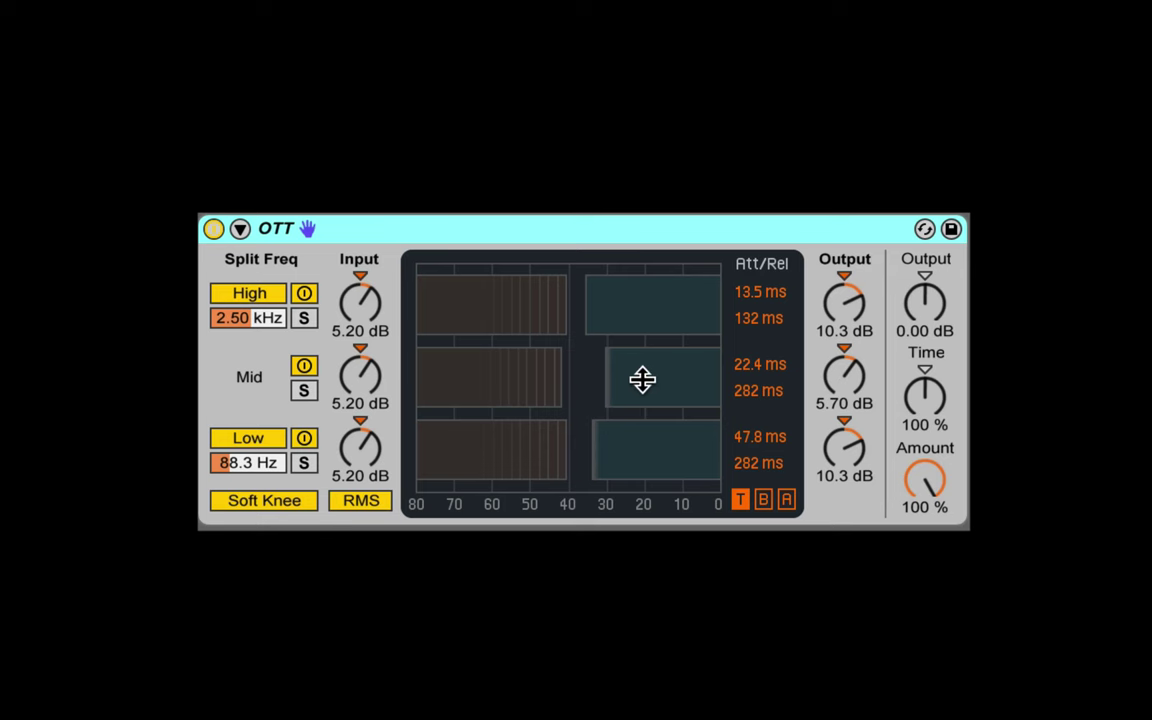
With playback running, lower OTT Amount to 33% and A/B the device on and off.
left_click_drag(923, 476, 936, 512)
key("Delete")
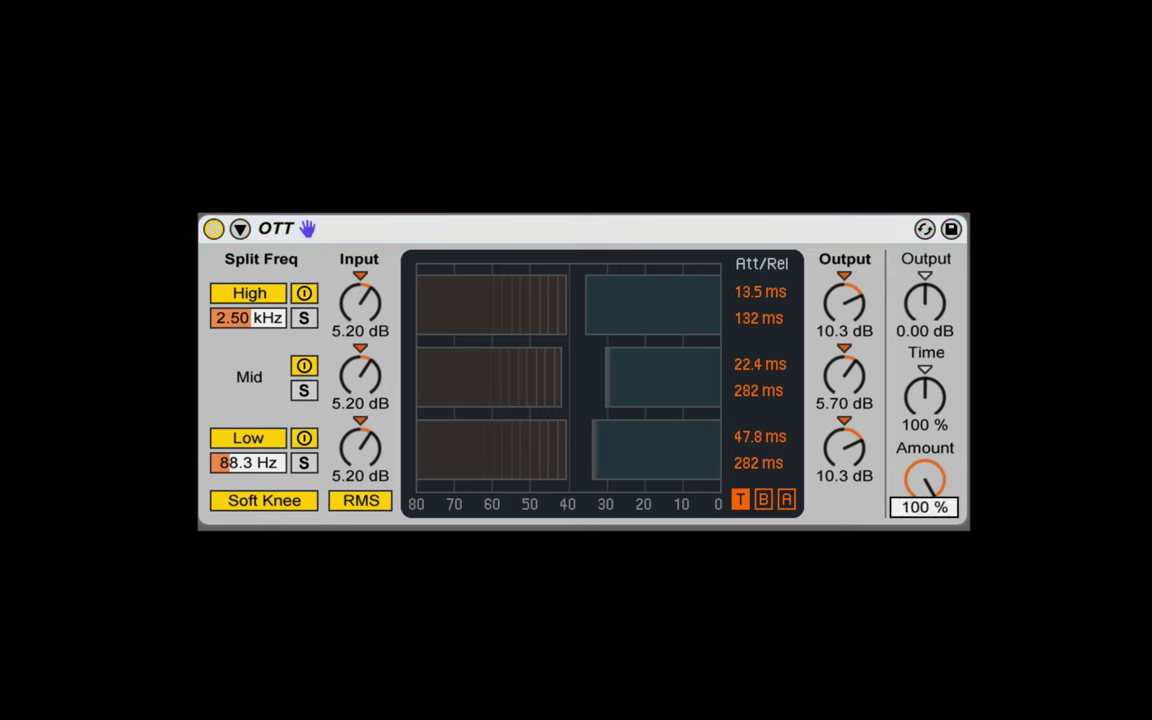
key("space")
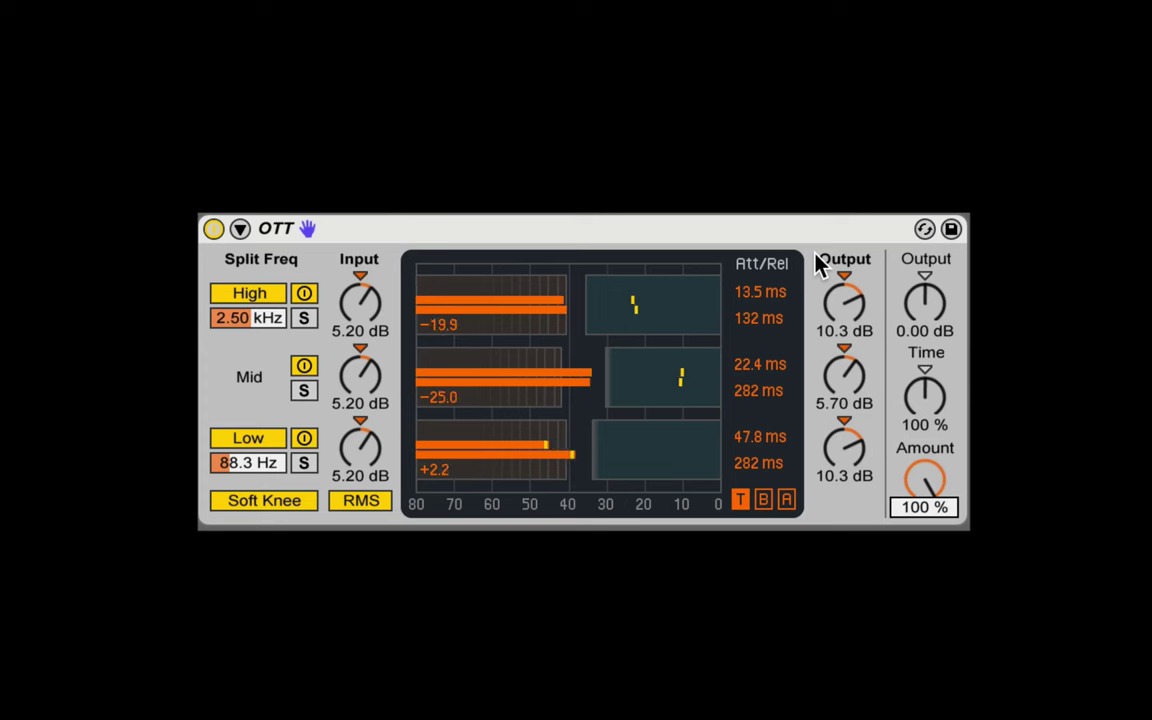
left_click_drag(939, 476, 917, 508)
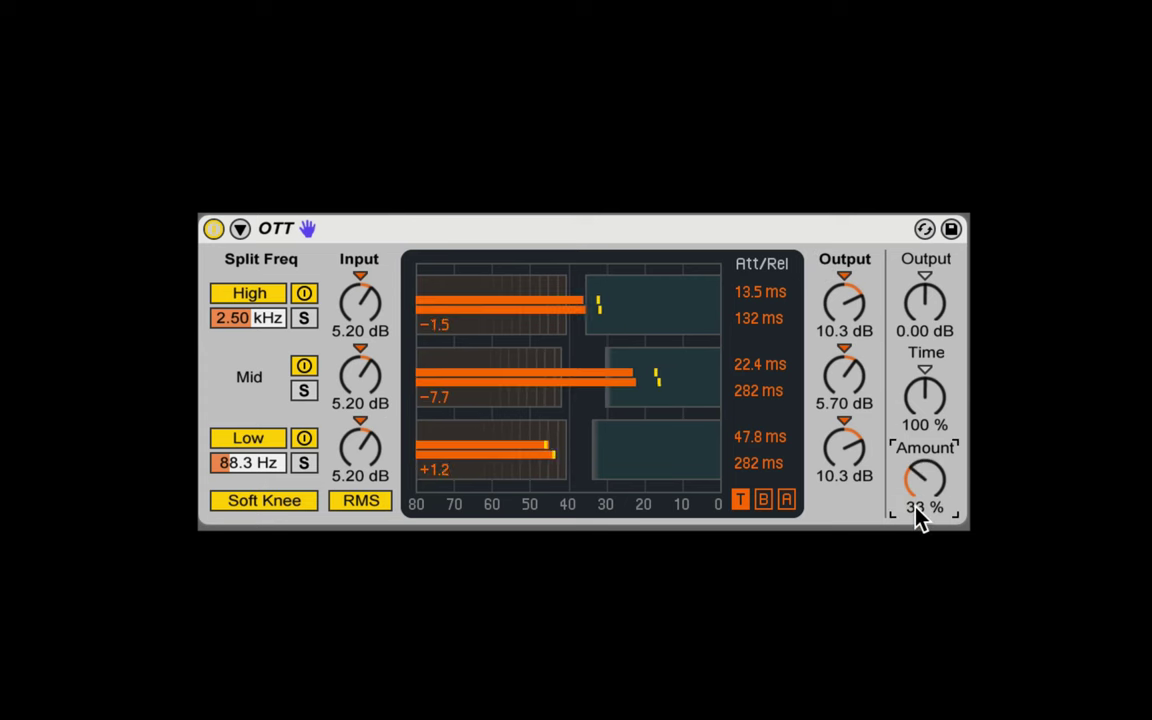
left_click(213, 229)
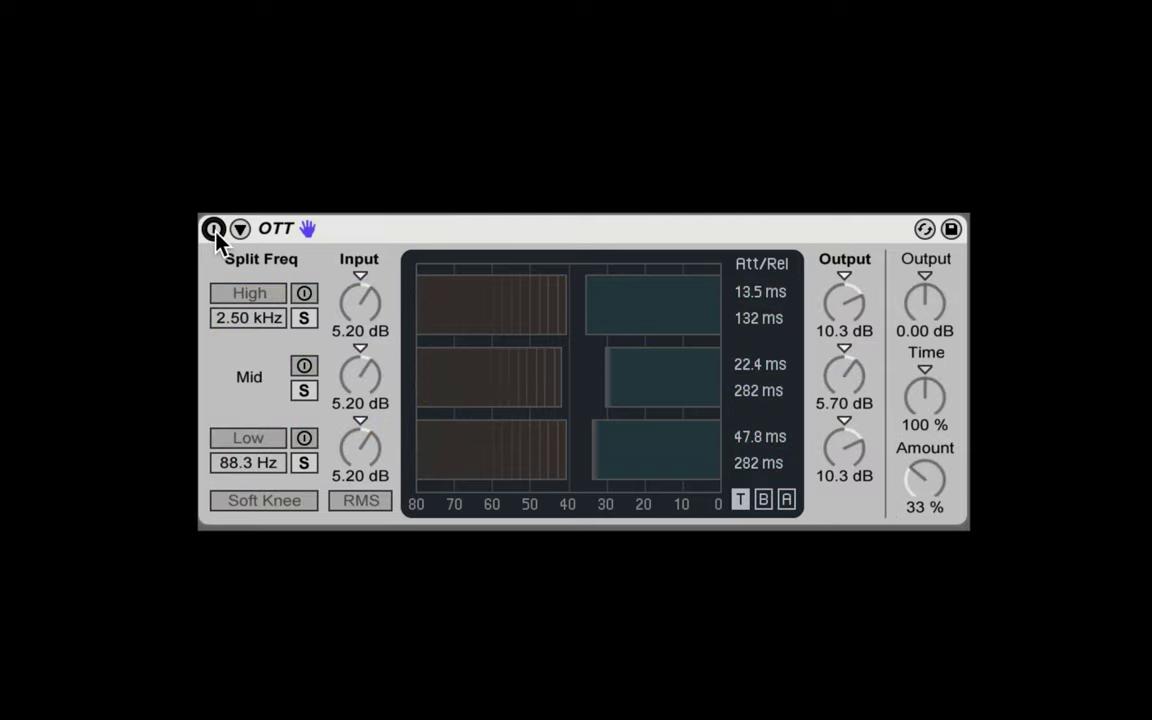
left_click(214, 230)
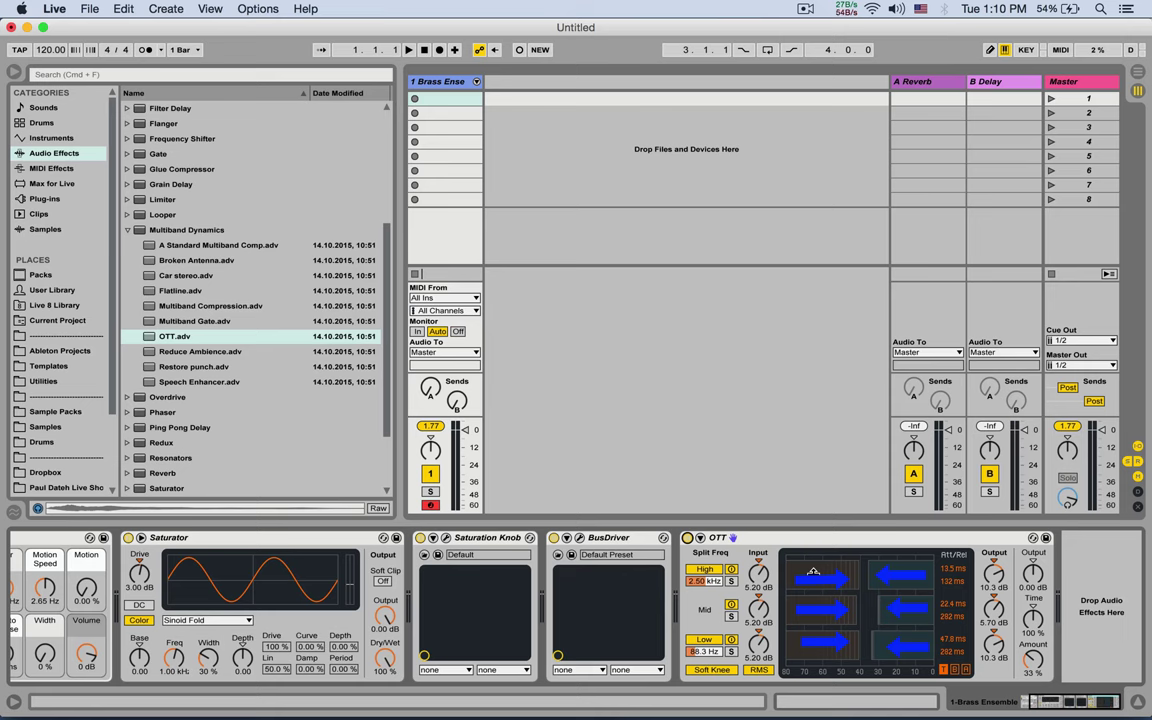
left_click(785, 541)
Add FuzzPlus3 from the Distortion plug-ins after OTT and close its window.
left_click(128, 229)
left_click(128, 229)
left_click(44, 198)
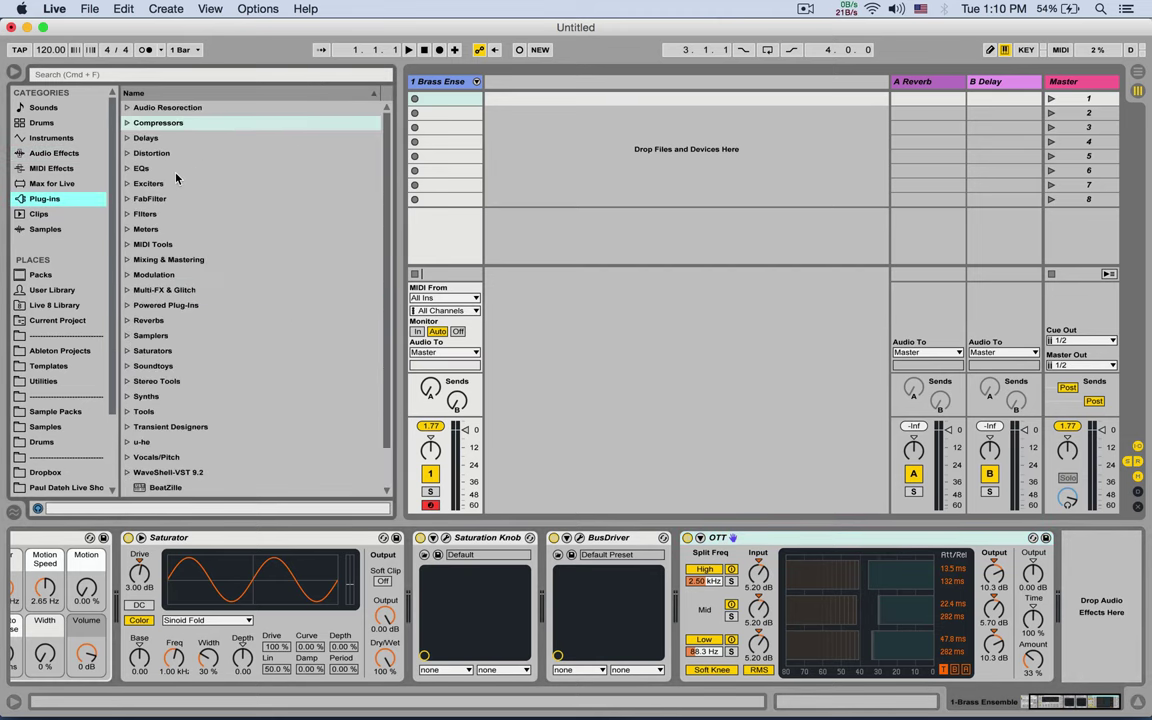
left_click(127, 154)
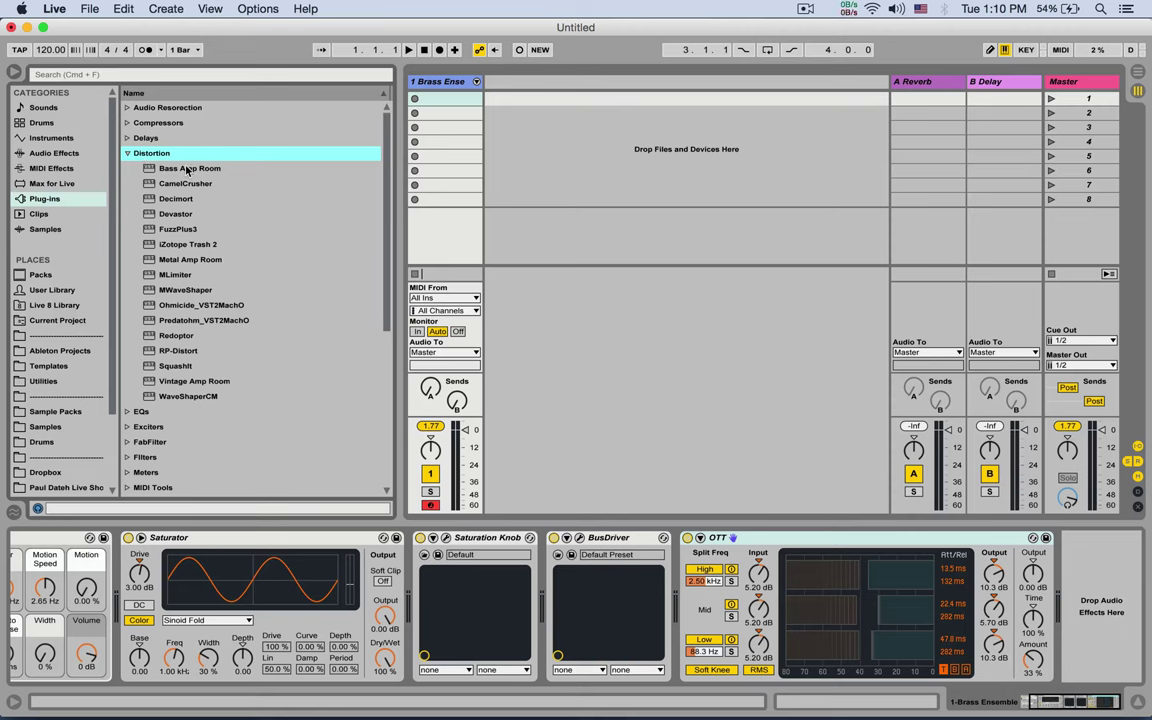
left_click_drag(175, 231, 1083, 573)
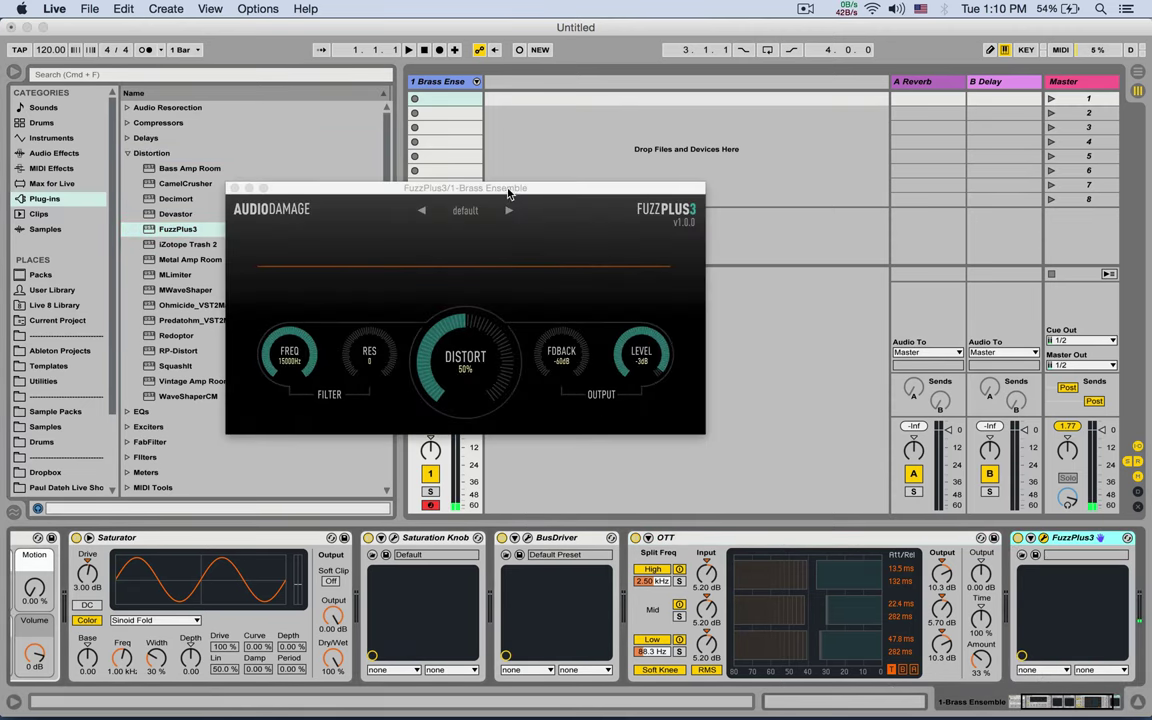
left_click_drag(510, 190, 585, 184)
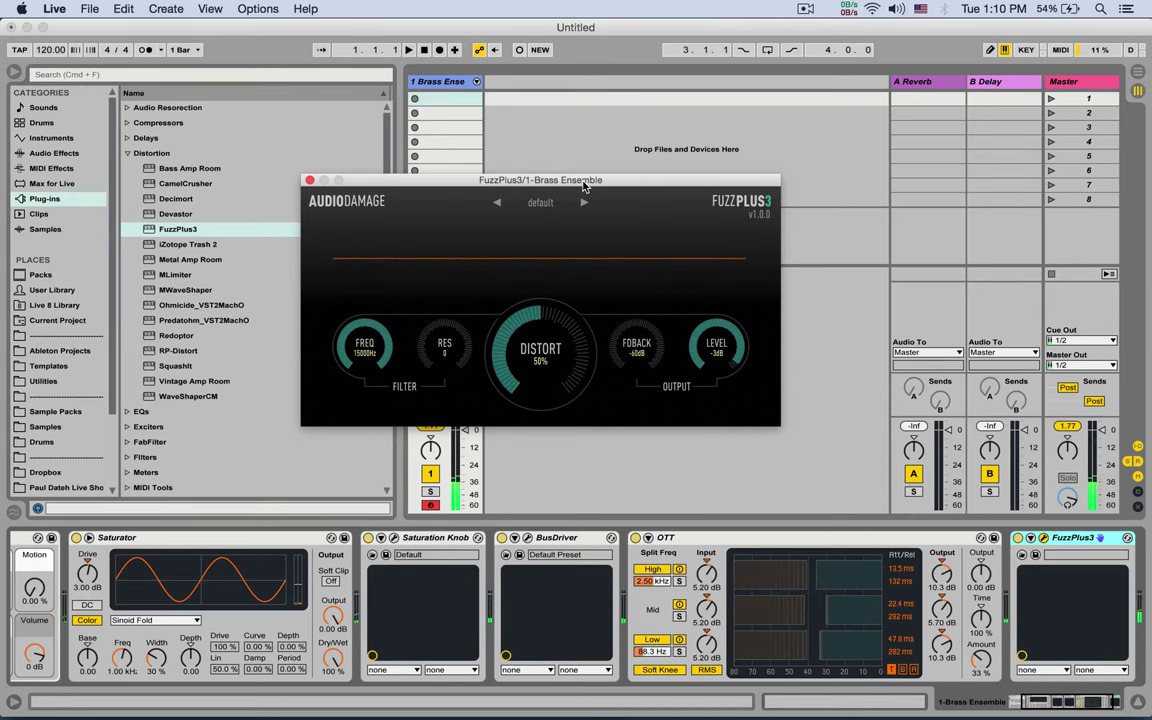
scroll(860, 565, "right", 3)
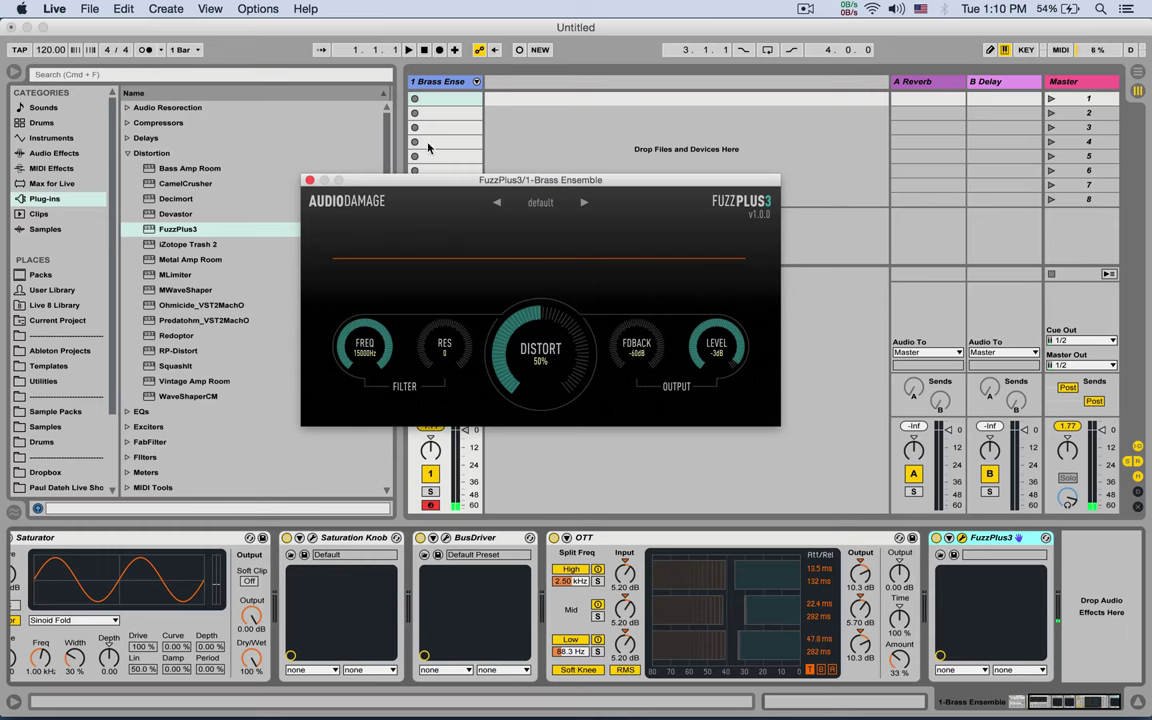
left_click(309, 181)
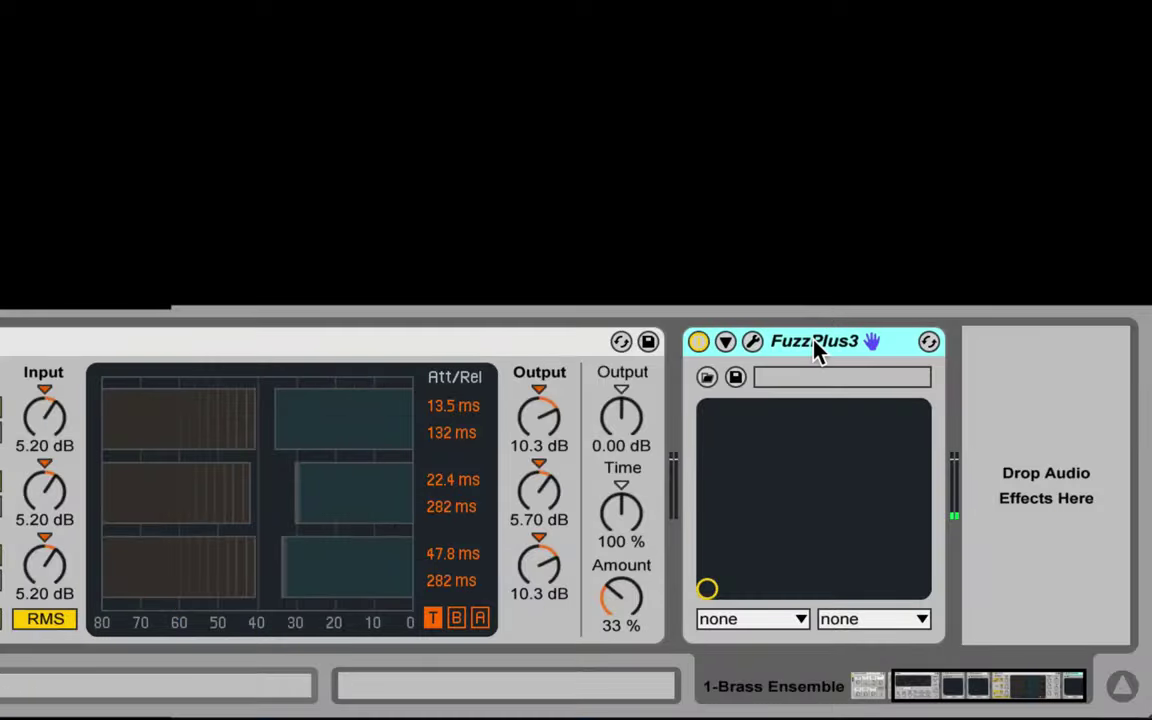
Group FuzzPlus3 into an Audio Effect Rack and create a second chain.
right_click(991, 539)
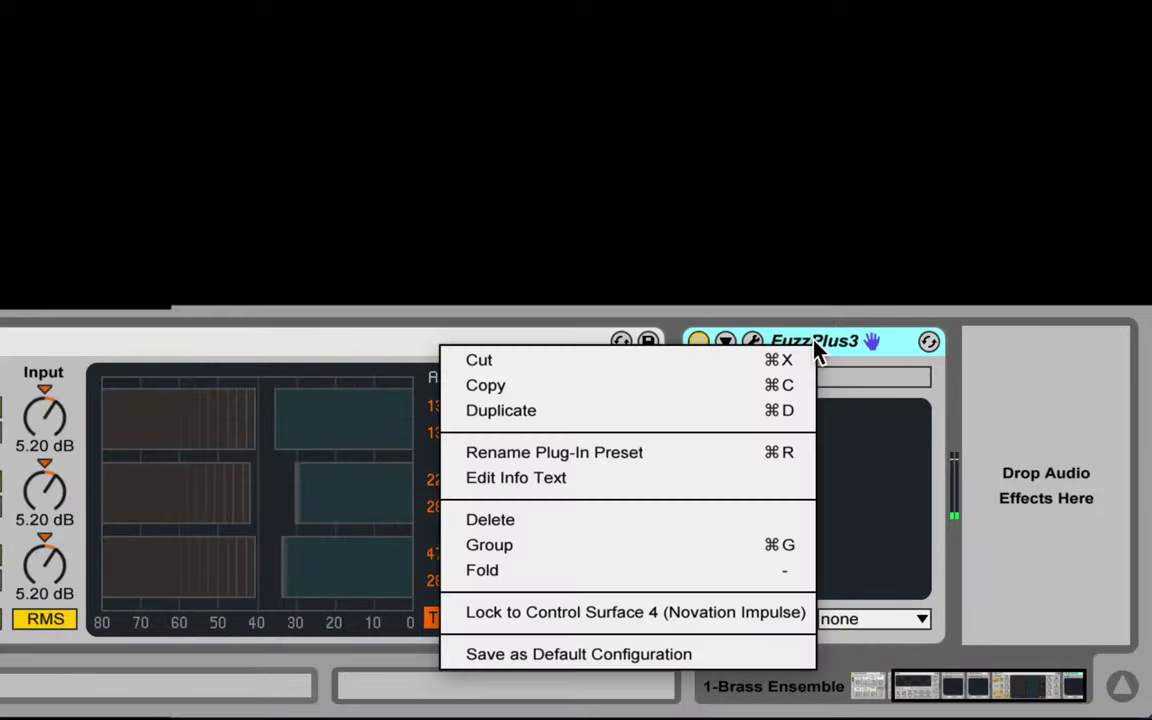
left_click(560, 557)
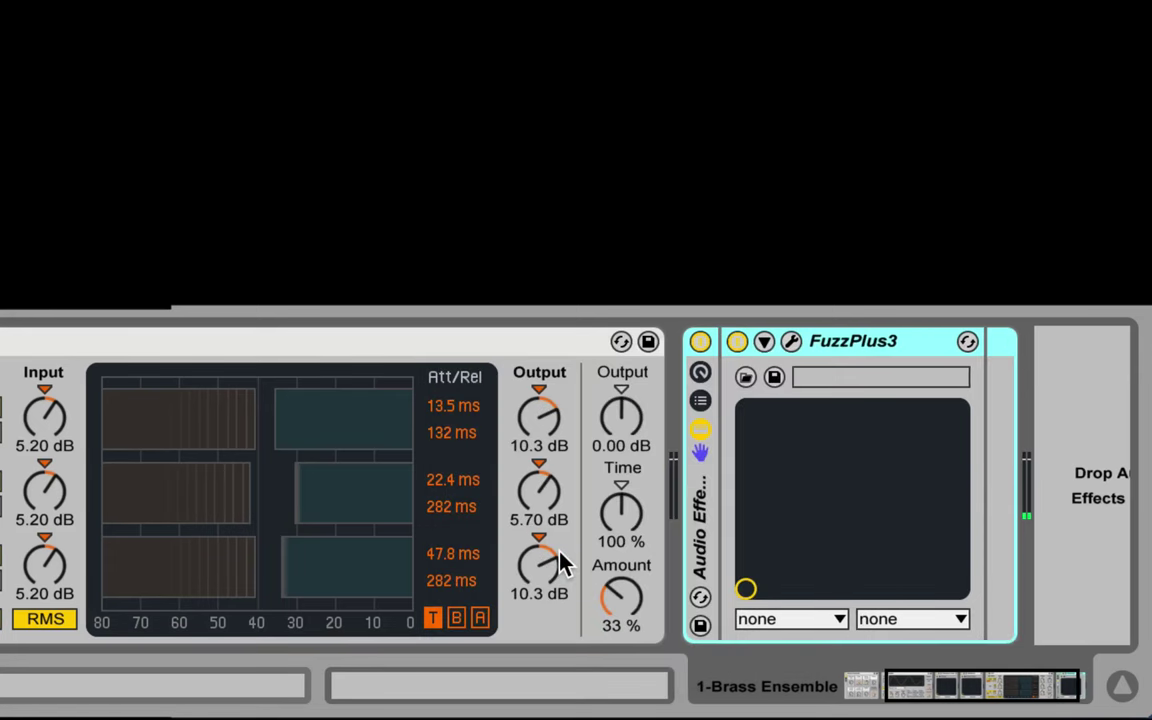
left_click(627, 401)
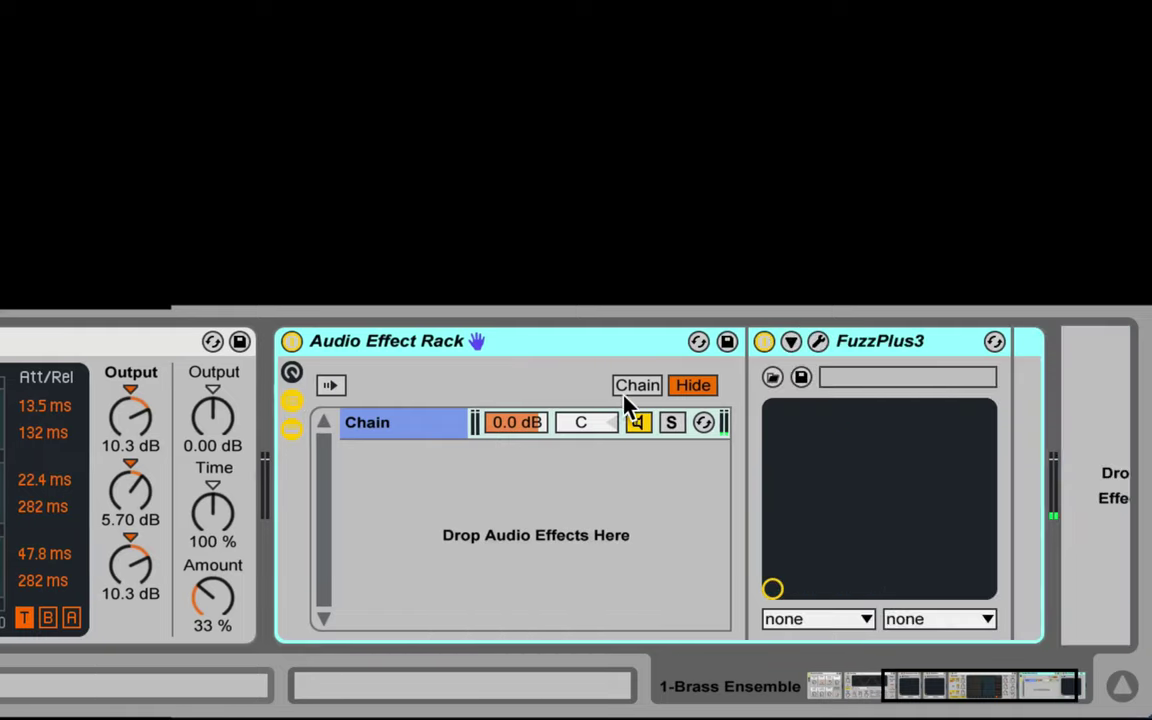
right_click(436, 476)
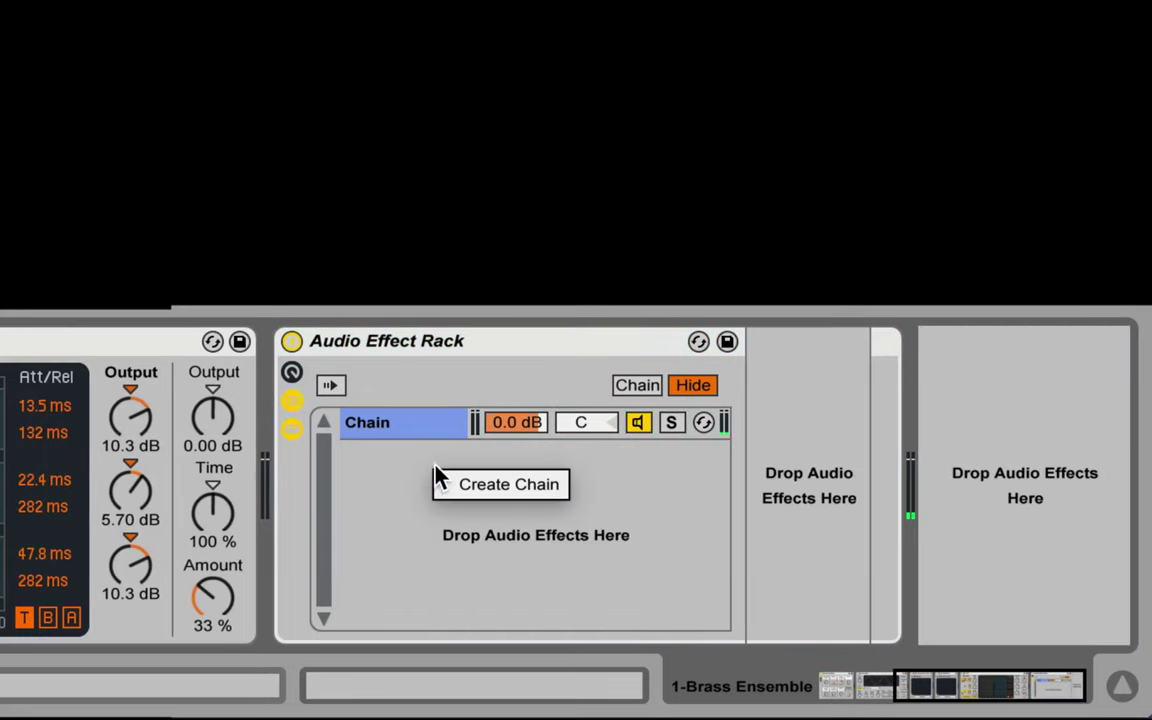
left_click(472, 485)
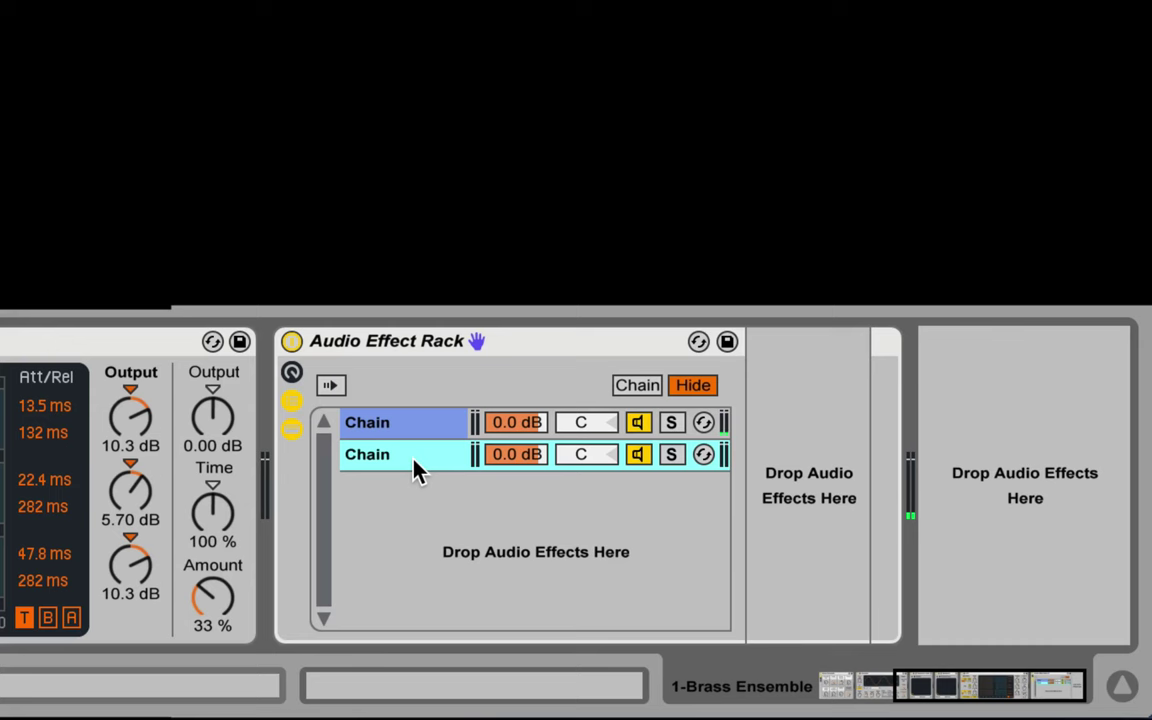
Rename the rack's chains to Dry and Dist.
key("ctrl+r")
type("Dry")
key("Return")
key("ctrl+r")
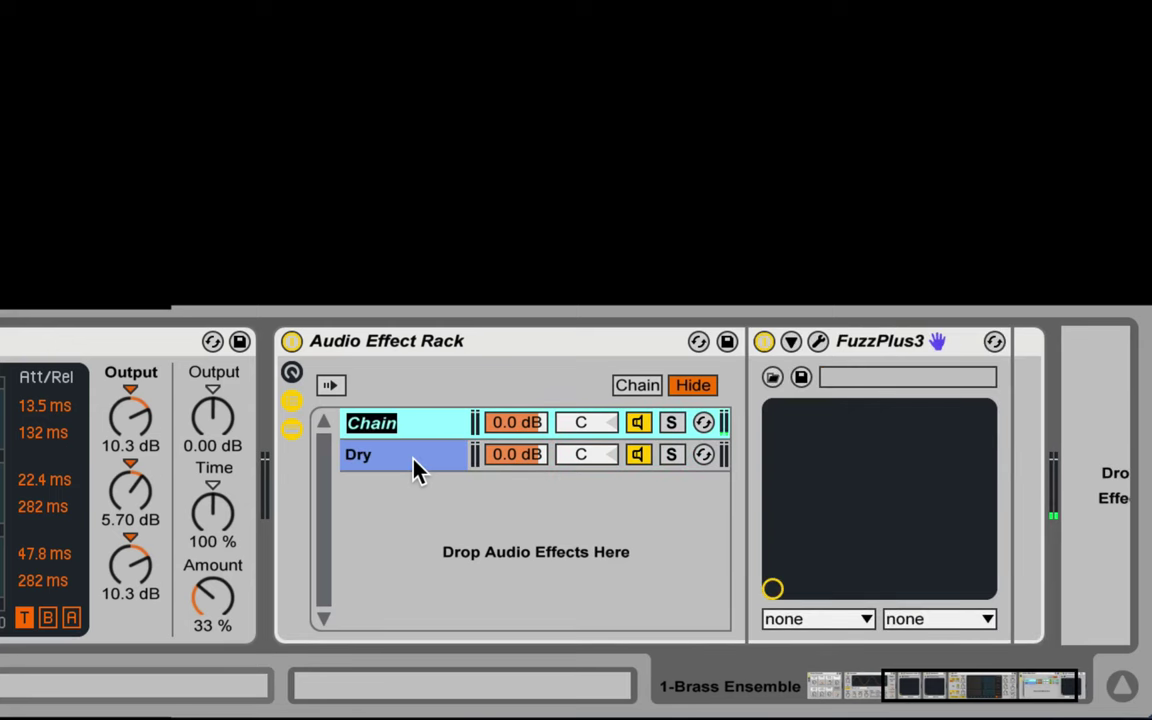
type("Dist")
key("Return")
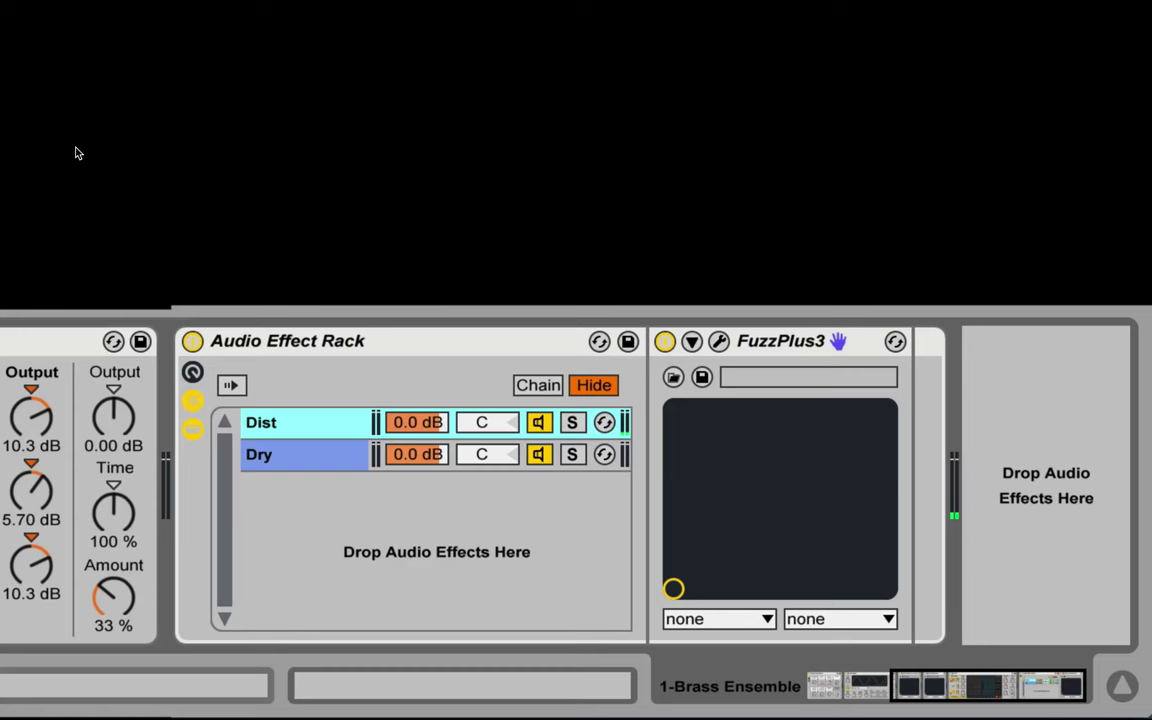
Insert EQ Eight after FuzzPlus3, using only band 1 as a 306 Hz low cut.
left_click(128, 164)
left_click_drag(154, 255, 908, 414)
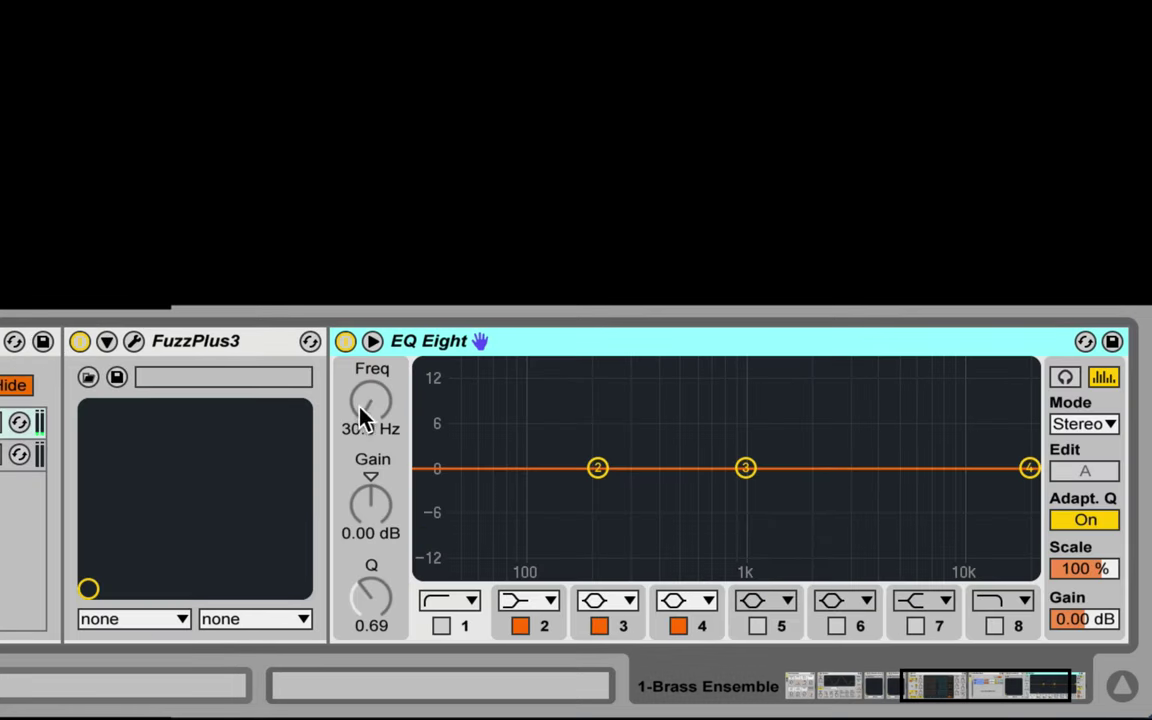
left_click(441, 626)
left_click_drag(428, 496, 629, 482)
left_click(521, 626)
left_click(599, 626)
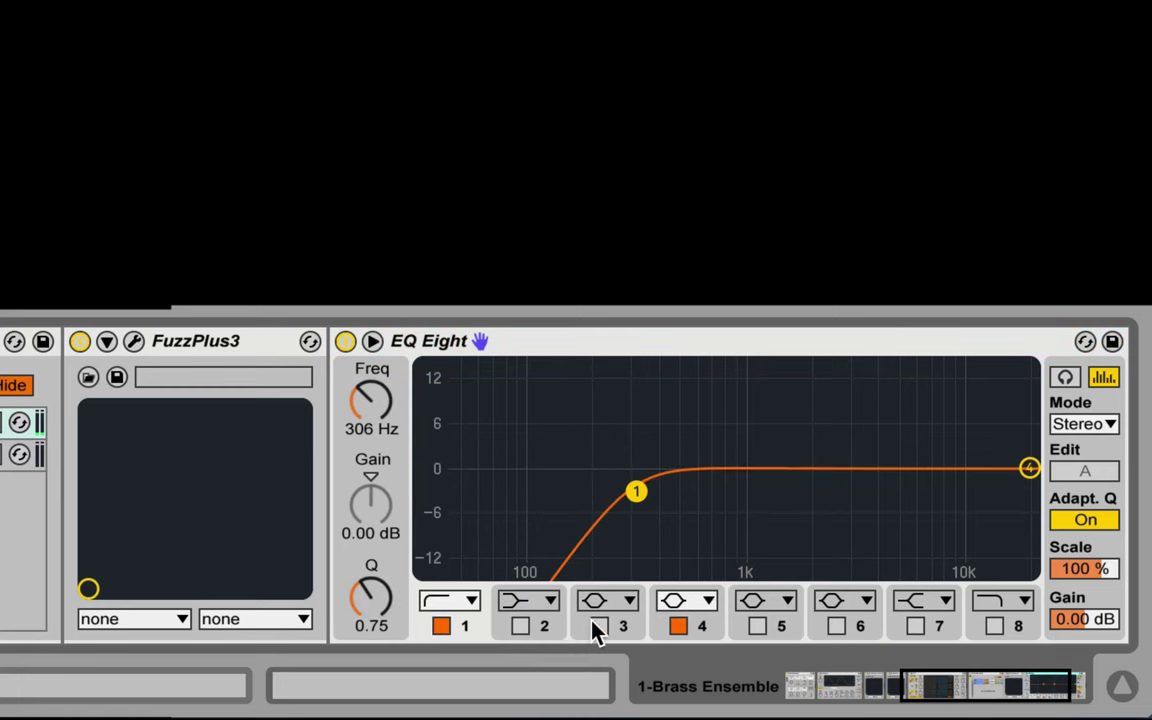
left_click(678, 626)
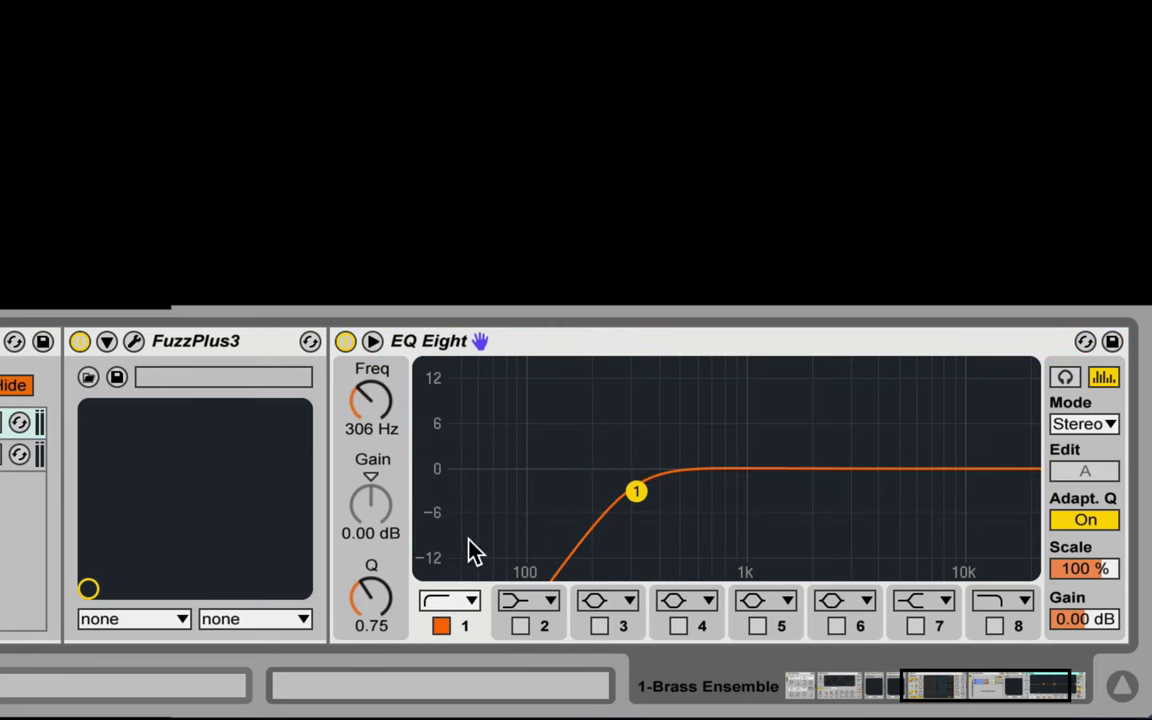
scroll(474, 551, "left", 5)
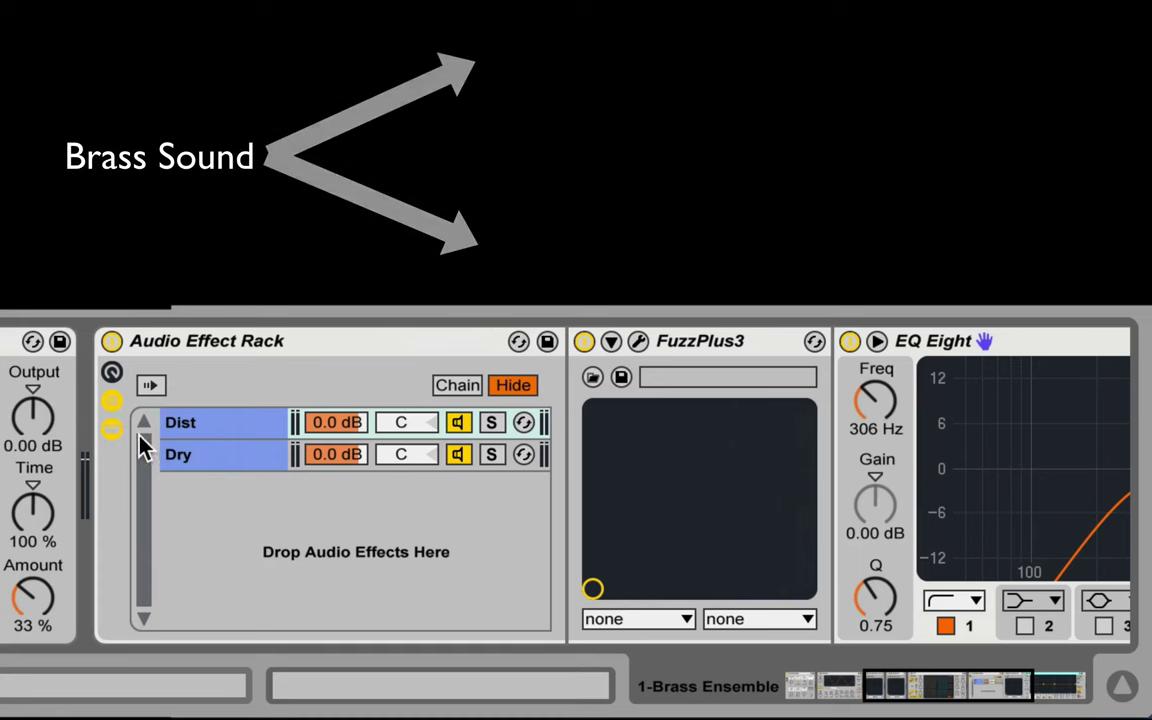
Check the Dist and Dry chains, then lower the Dist chain volume to -12.437 dB.
left_click(203, 428)
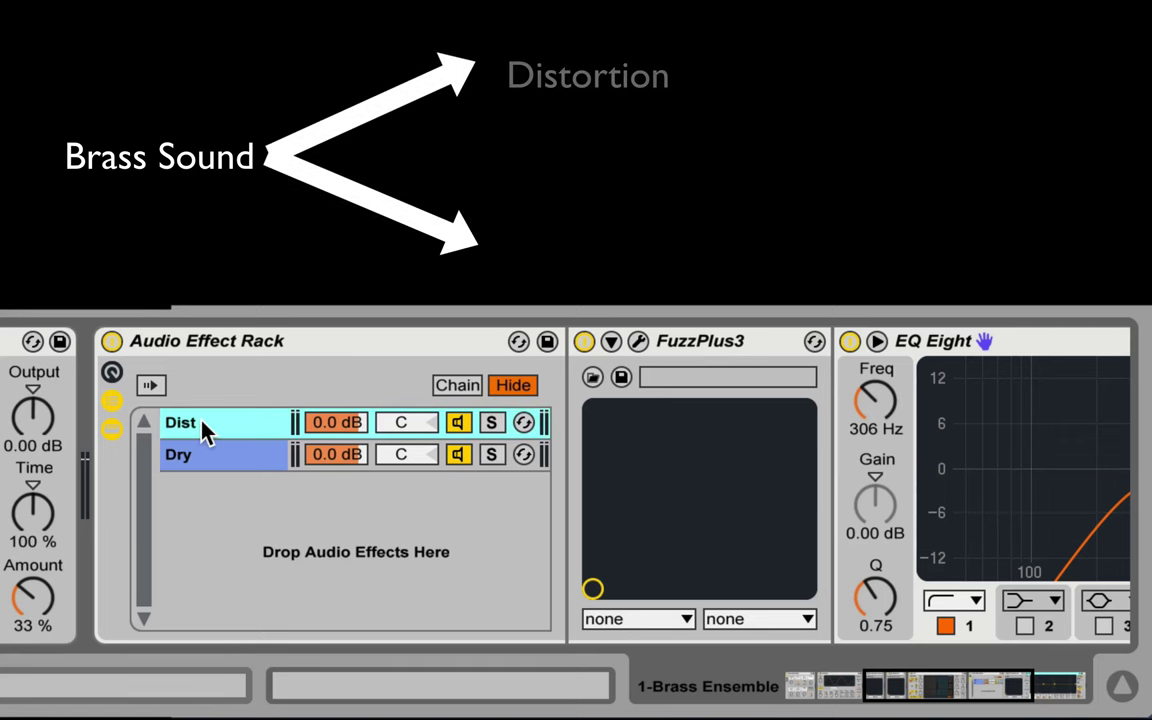
left_click(211, 459)
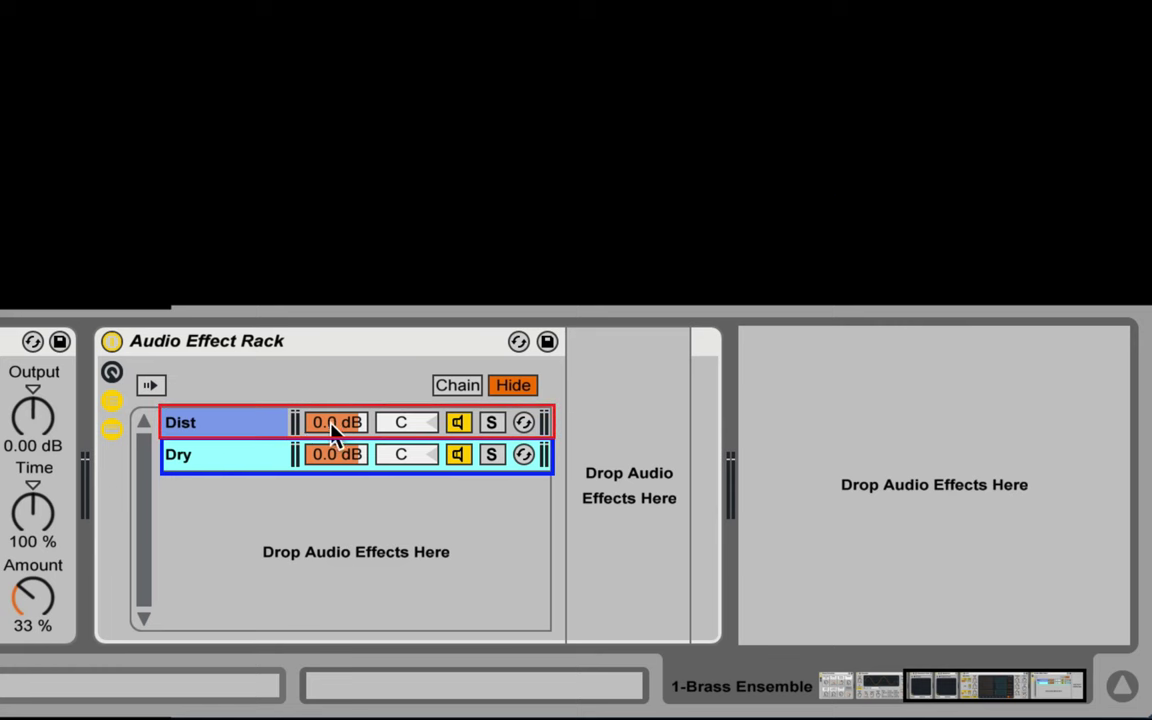
left_click_drag(335, 425, 354, 499)
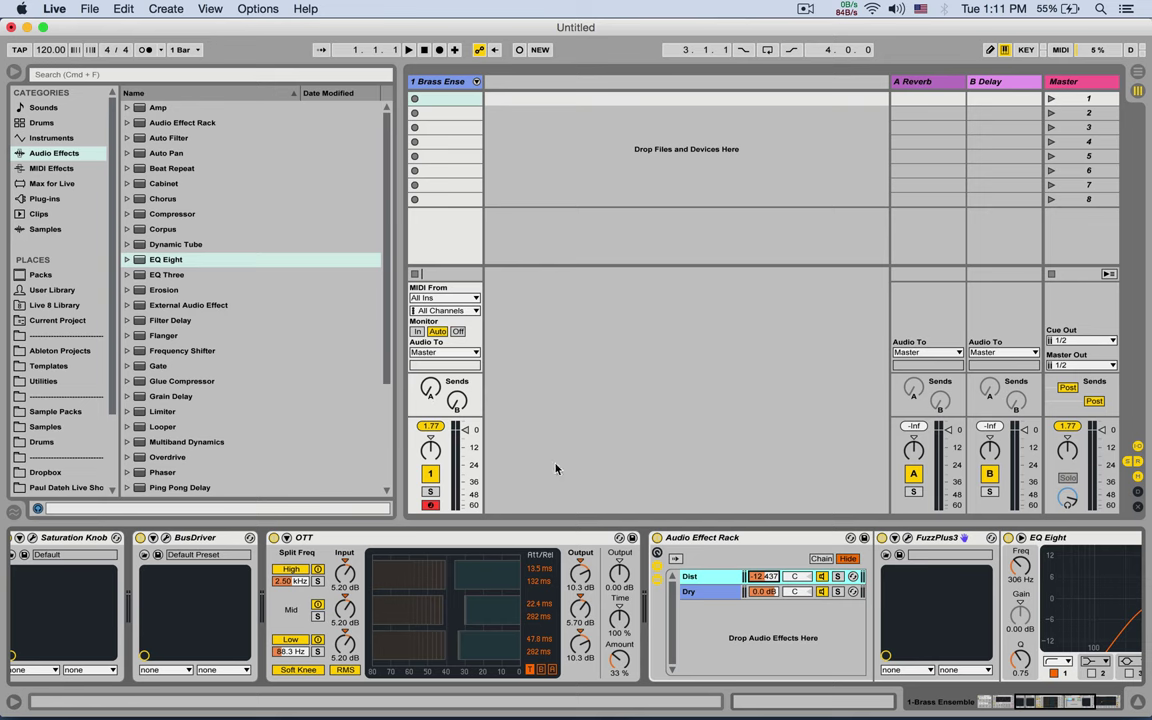
scroll(676, 562, "right", 5)
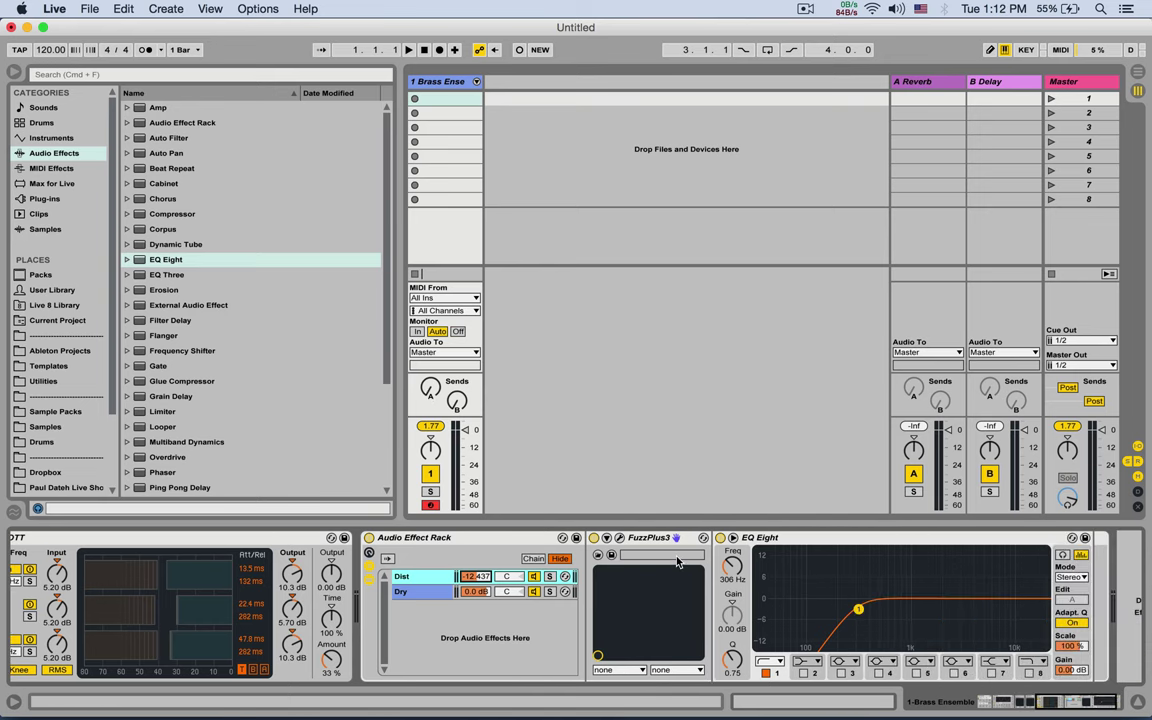
scroll(676, 562, "left", 8)
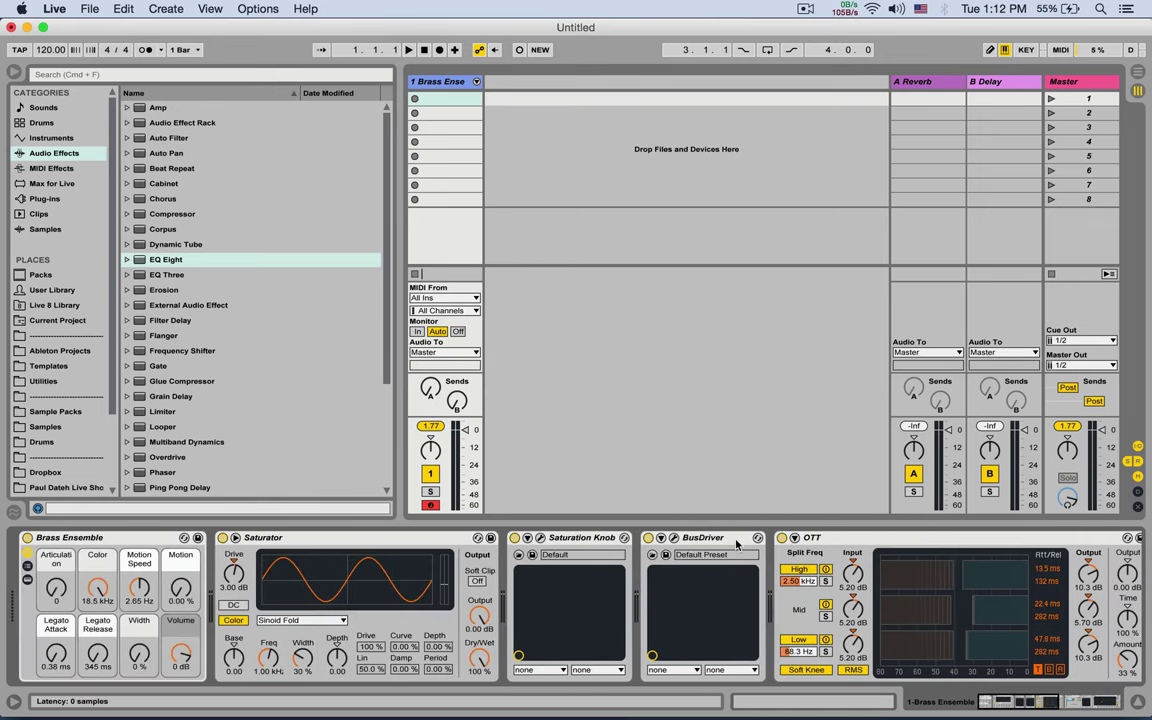
scroll(737, 544, "right", 8)
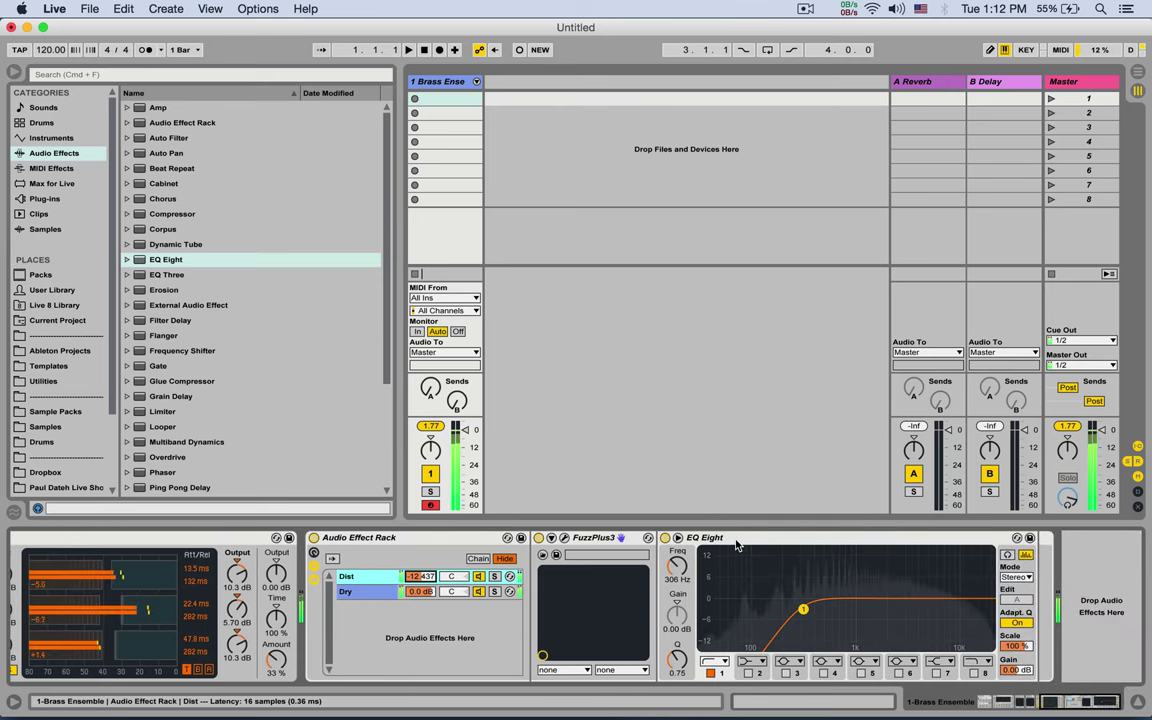
left_click(313, 538)
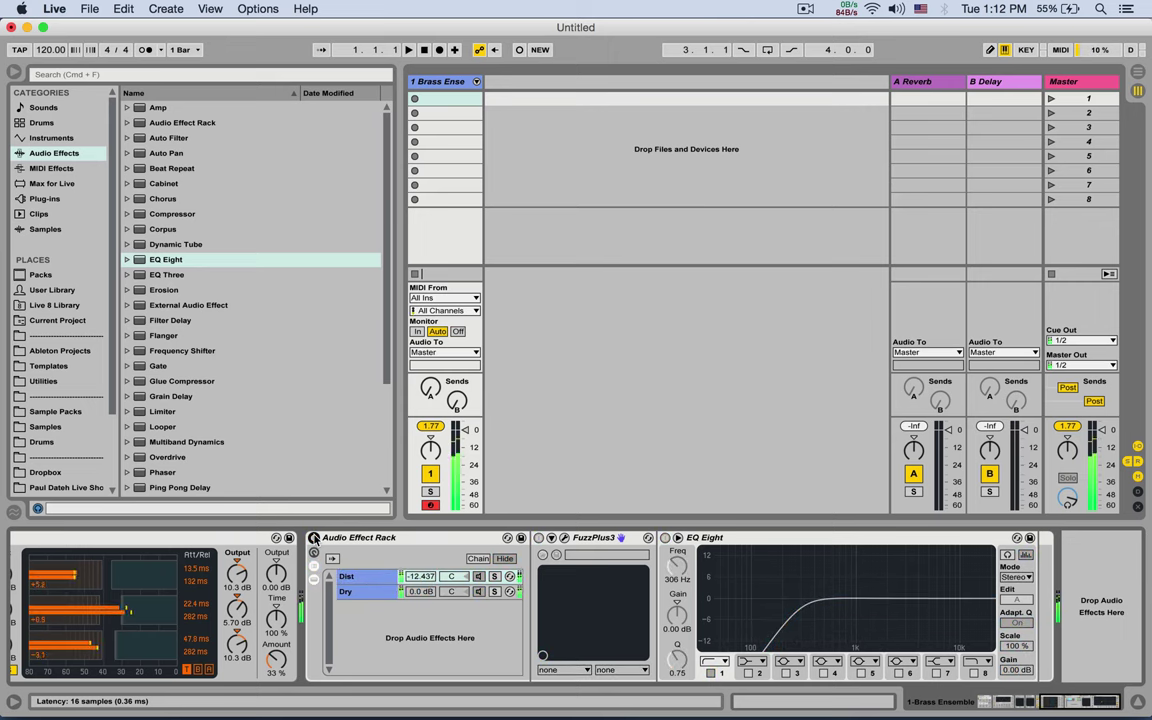
left_click(313, 538)
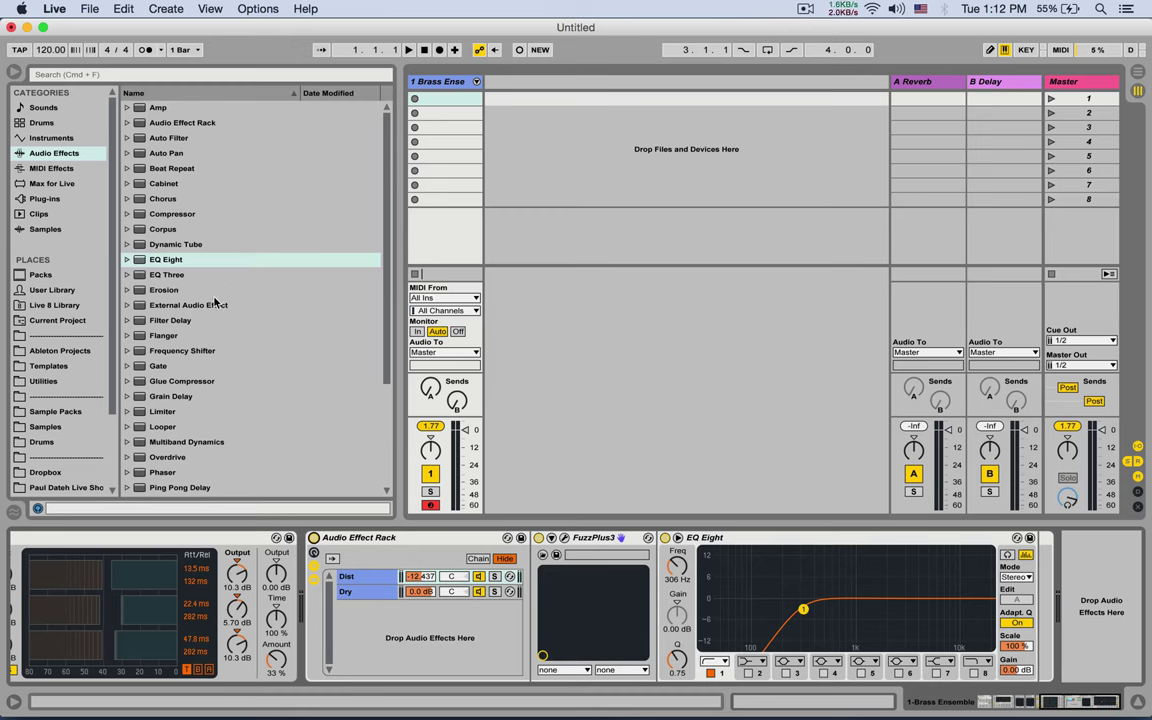
Add a Glue Compressor at the end of the Brass Ensemble chain with Soft clip enabled.
left_click_drag(152, 385, 1093, 600)
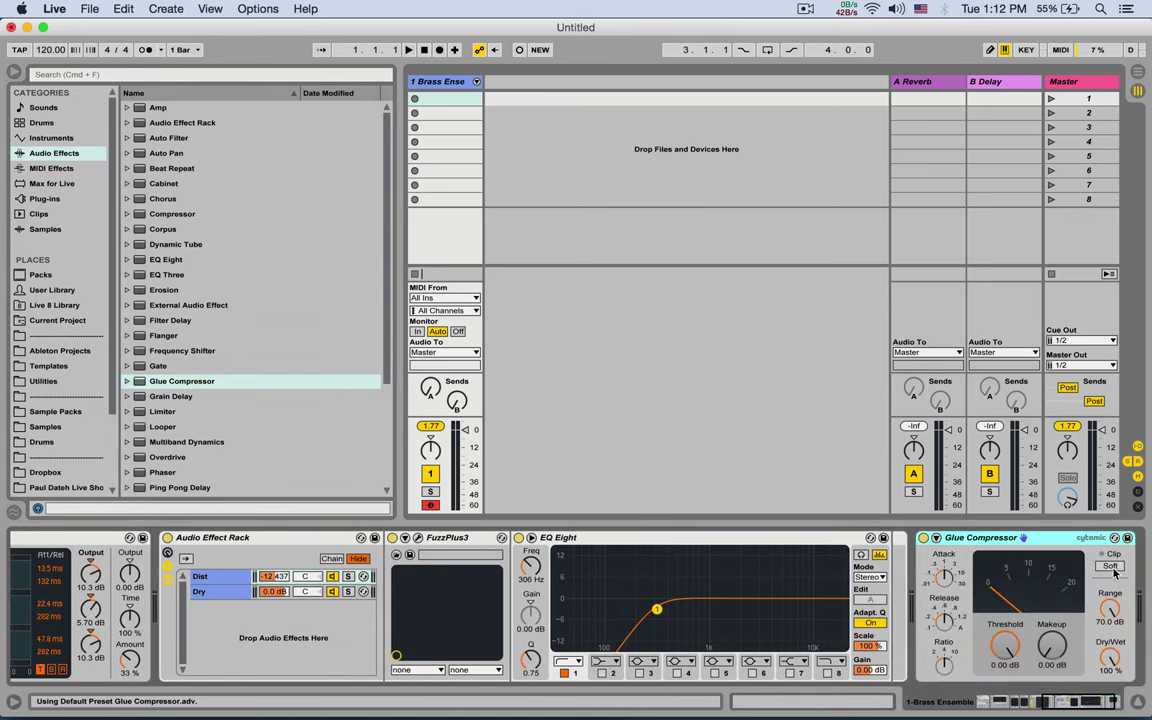
left_click(1113, 567)
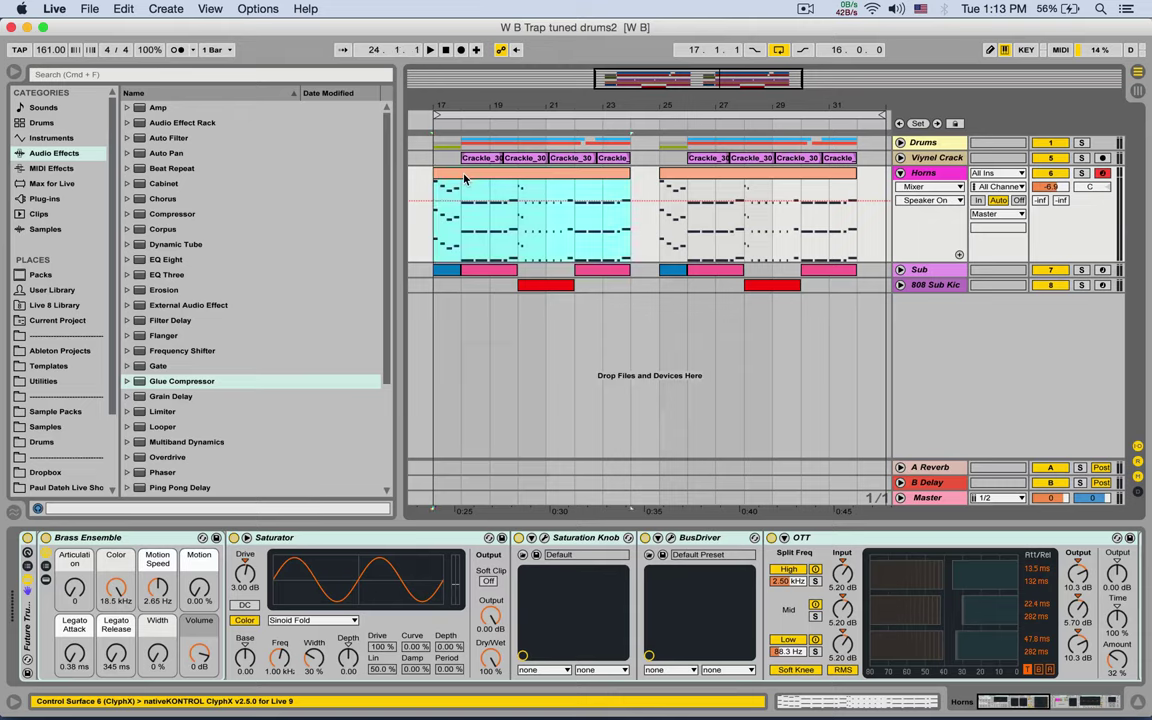
Enlarge the Horns clip's pitch-bend envelope, play the part, then return to the device chain.
left_click_drag(464, 490, 464, 181)
left_click(216, 538)
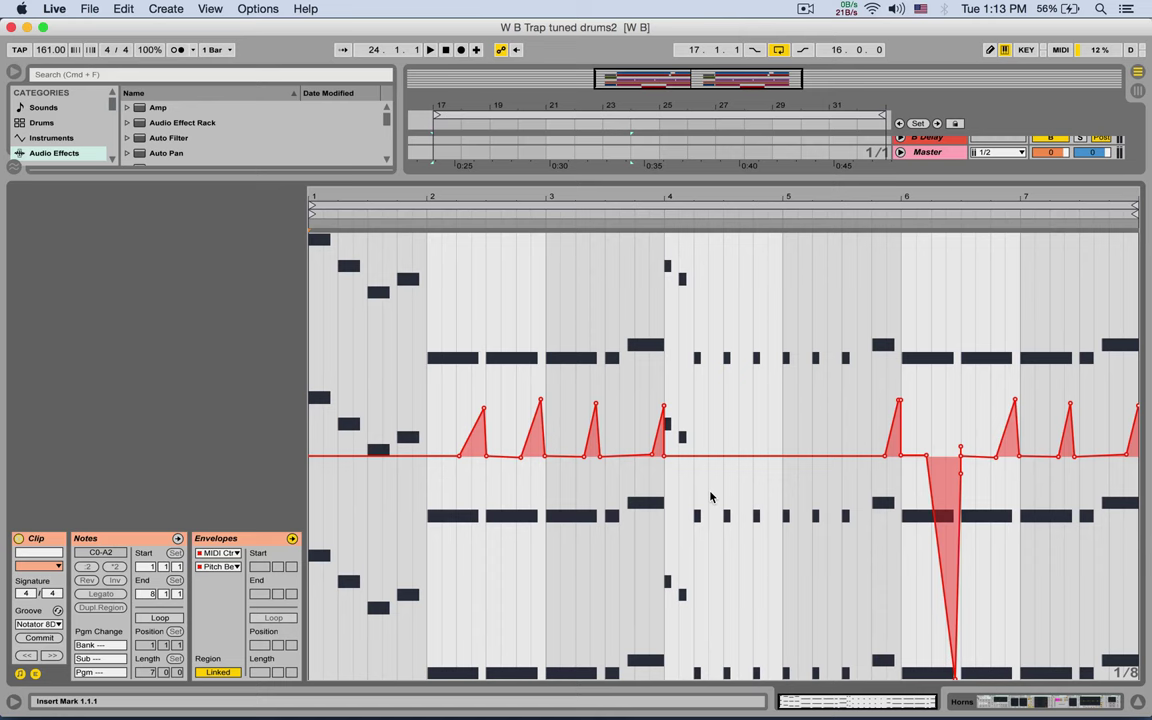
key("space")
key("shift+Tab")
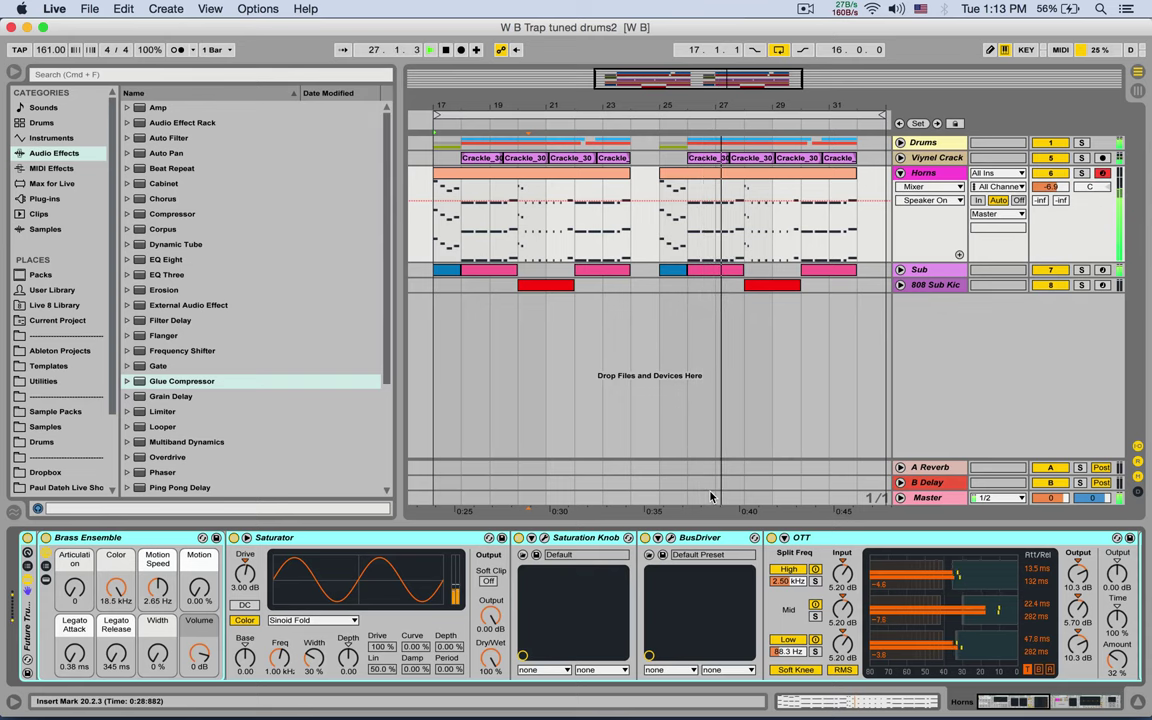
Stop playback of the Horns part.
key("space")
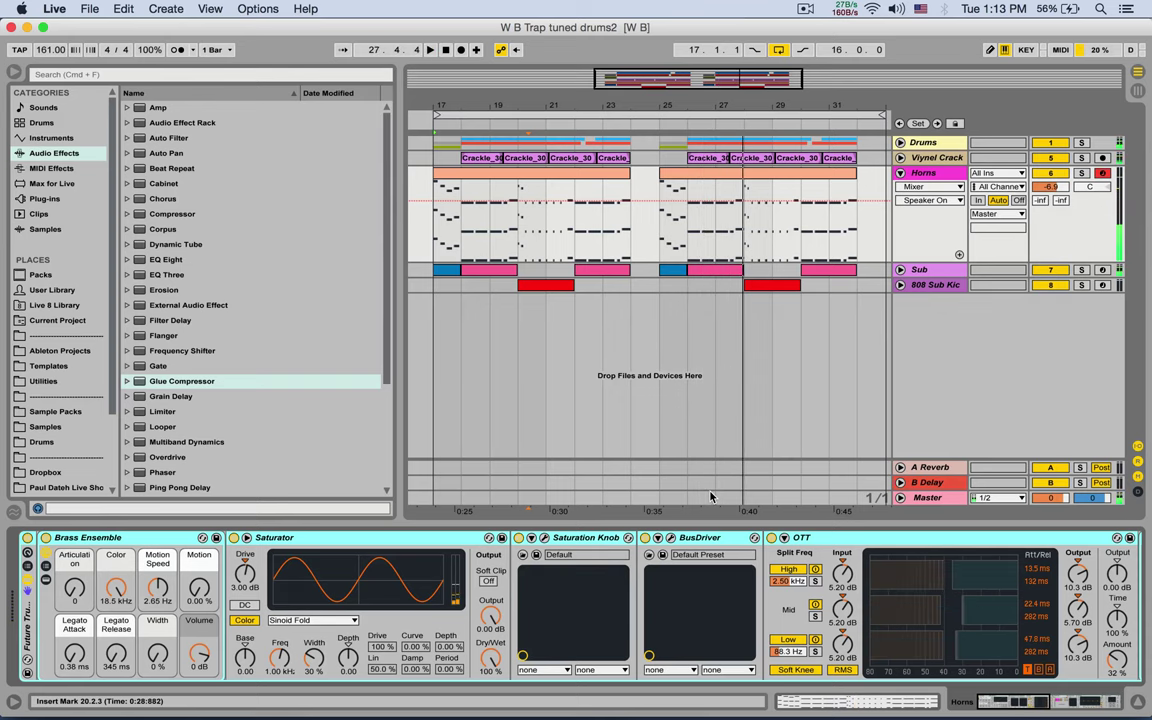
mouse_move(322, 705)
scroll(150, 600, "right", 5)
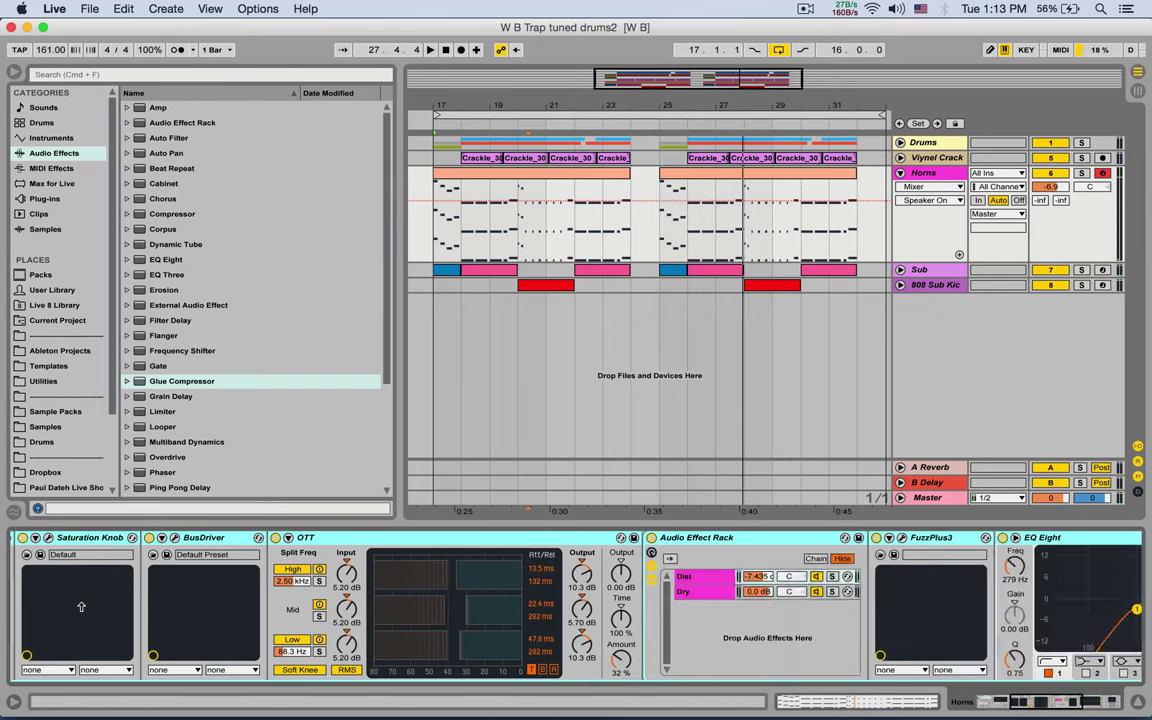
scroll(100, 600, "left", 5)
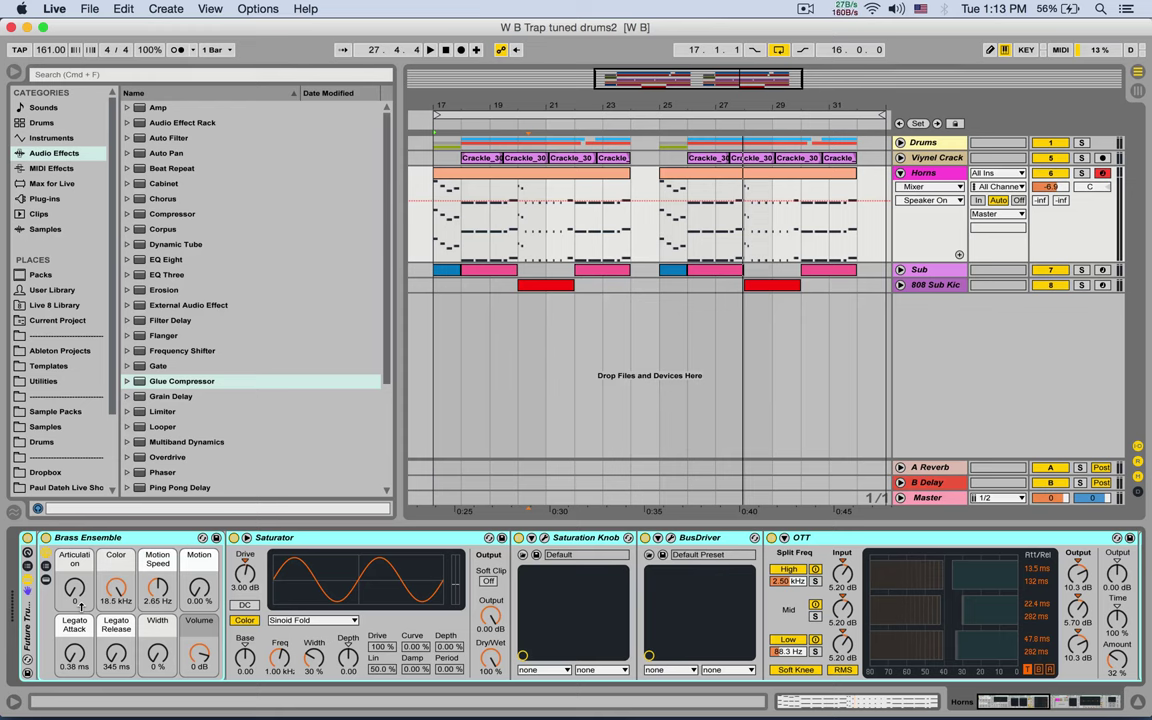
Open the BusDriver and Saturation Knob plugin windows on the Horns track.
left_click(672, 539)
left_click(543, 538)
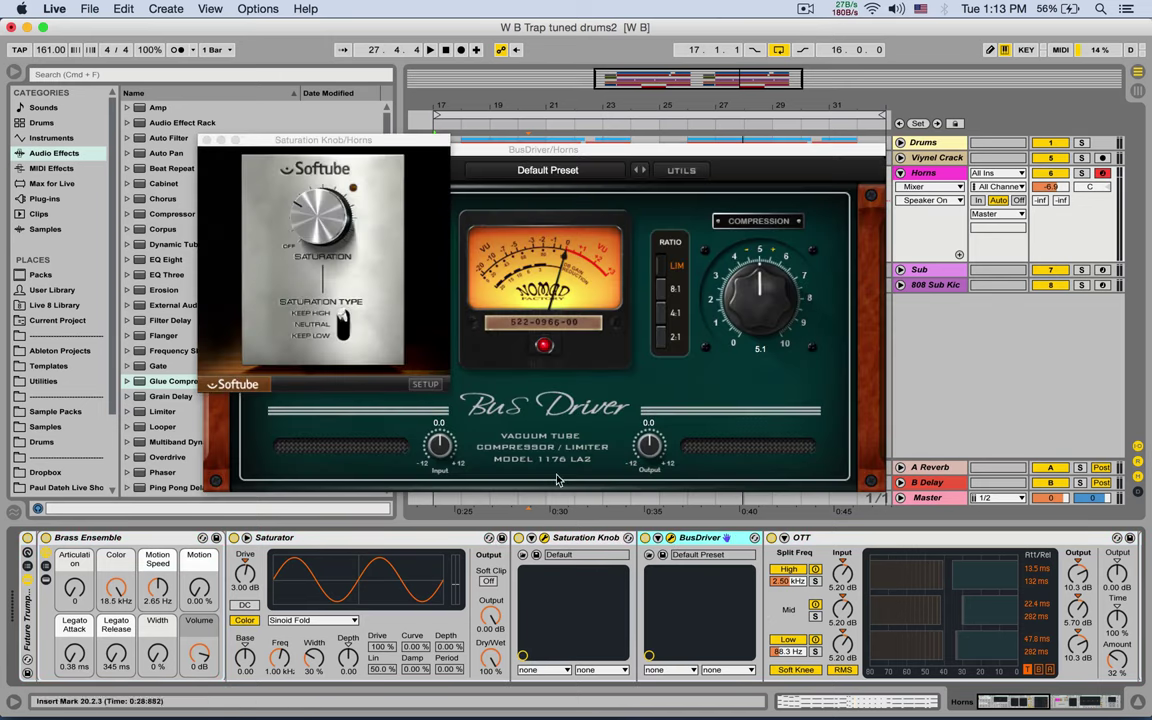
scroll(762, 615, "right", 2)
scroll(762, 615, "right", 5)
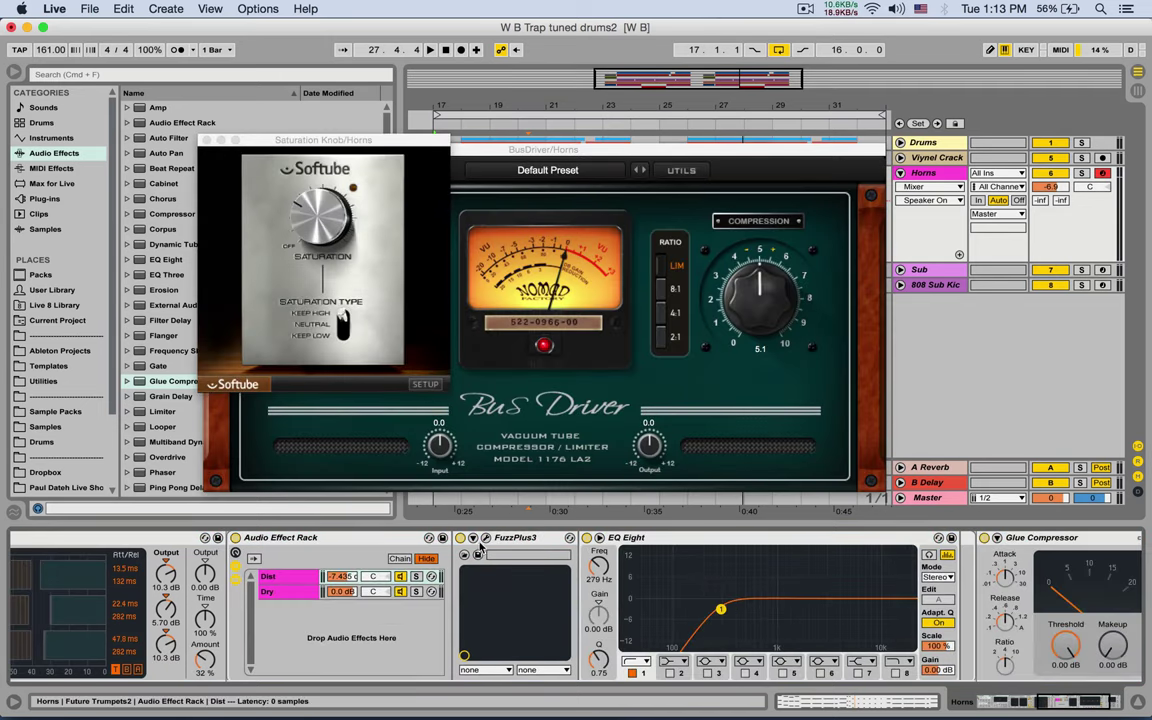